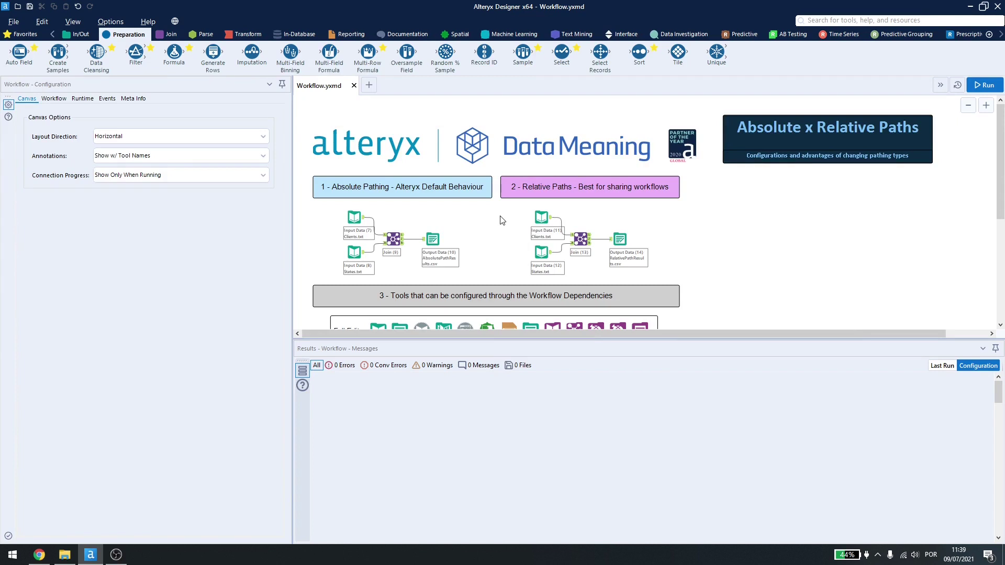
Open Input Data (7) and read its full absolute path, highlighting the Clients file name
{"action": "left_click", "coordinate": [352, 216]}
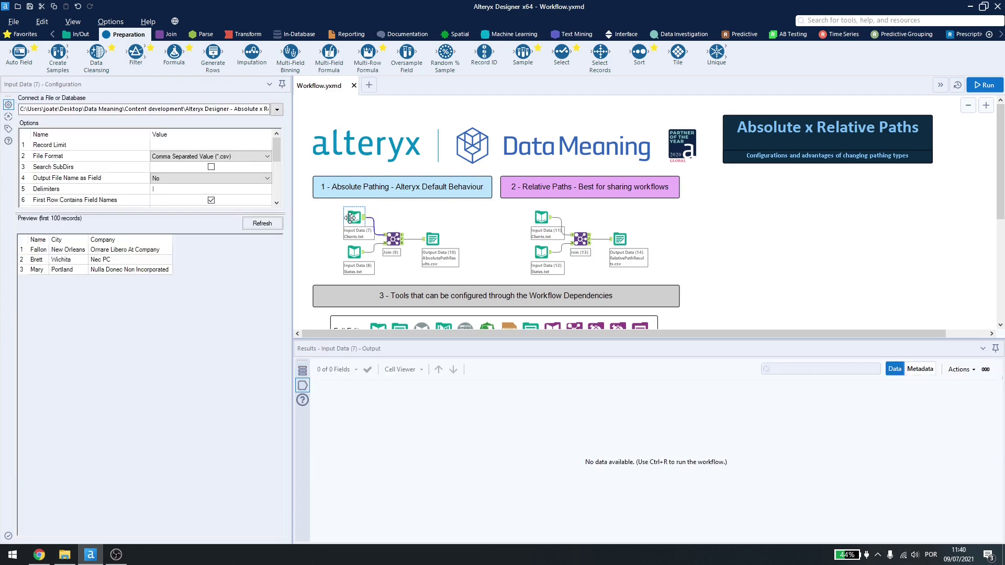
{"action": "left_click", "coordinate": [20, 110]}
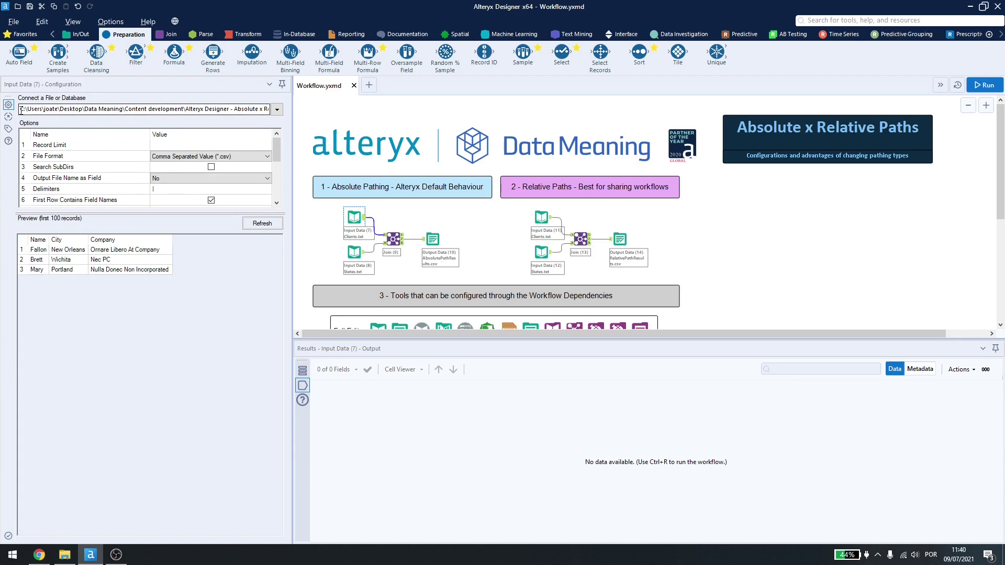
{"action": "left_click_drag", "start_coordinate": [21, 111], "coordinate": [289, 118]}
{"action": "left_click", "coordinate": [249, 109]}
{"action": "double_click", "coordinate": [252, 110]}
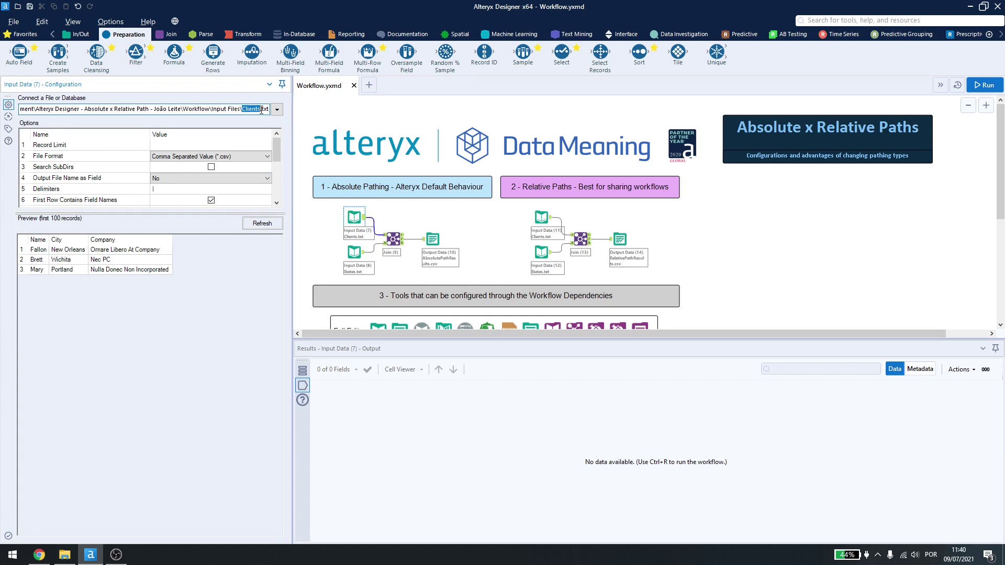
Browse the Workflow folder's Input Files and Results subfolders in File Explorer
{"action": "left_click", "coordinate": [268, 108]}
{"action": "left_click", "coordinate": [65, 555]}
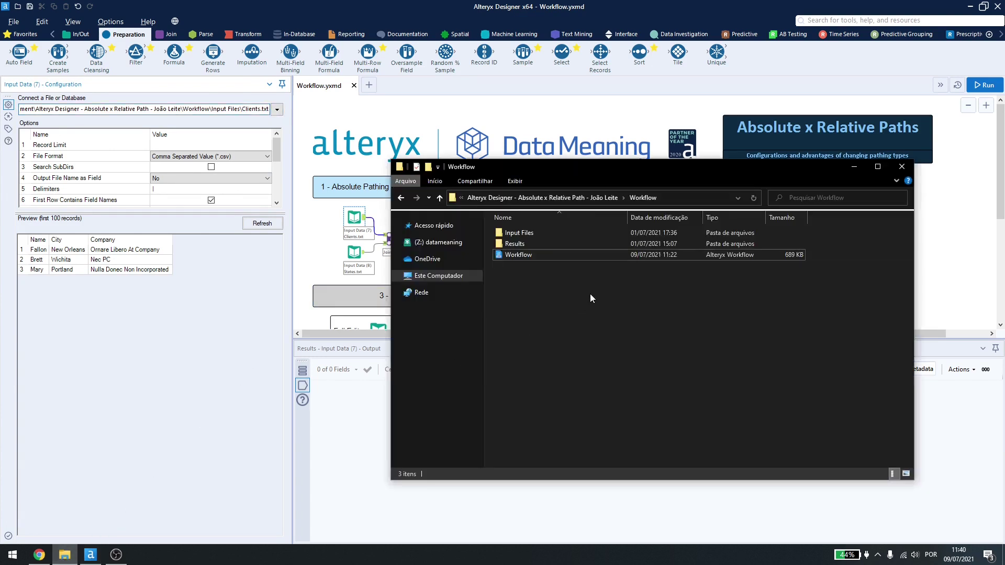
{"action": "double_click", "coordinate": [520, 234]}
{"action": "left_click", "coordinate": [631, 198]}
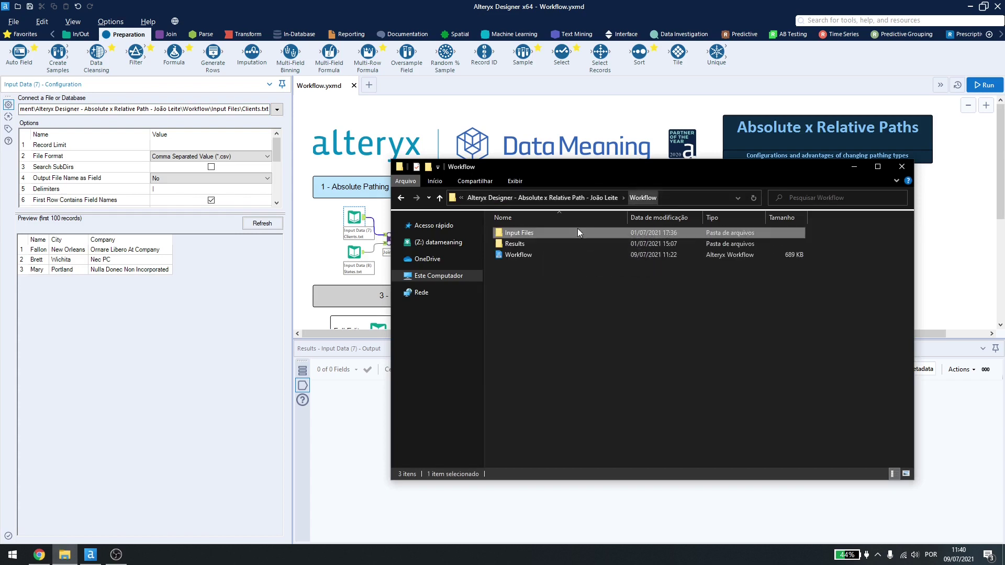
{"action": "double_click", "coordinate": [532, 243]}
{"action": "left_click", "coordinate": [642, 198]}
Show the Workflow folder's full path, then view Input Data (11)'s relative Clients path
{"action": "left_click", "coordinate": [707, 199]}
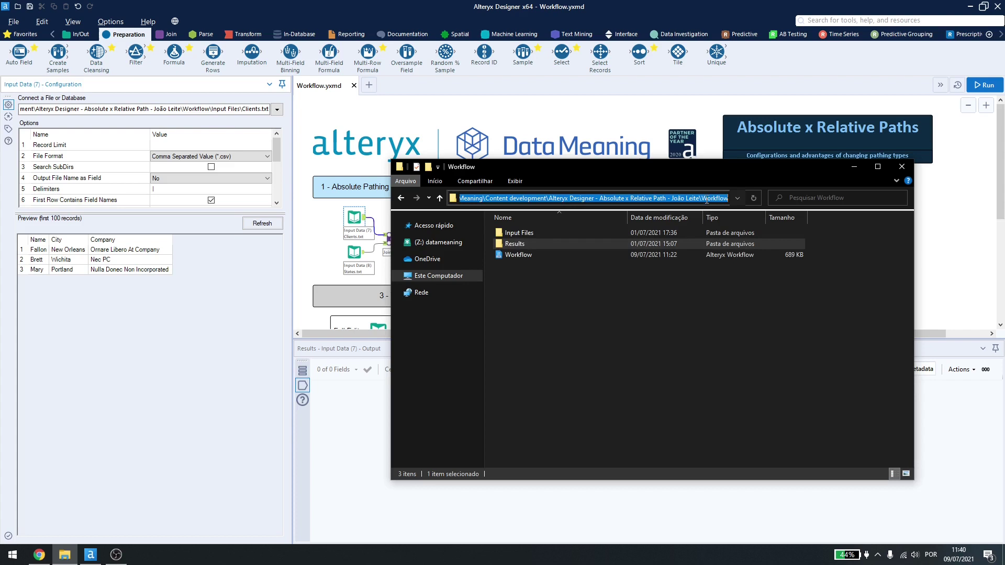
{"action": "left_click", "coordinate": [877, 166]}
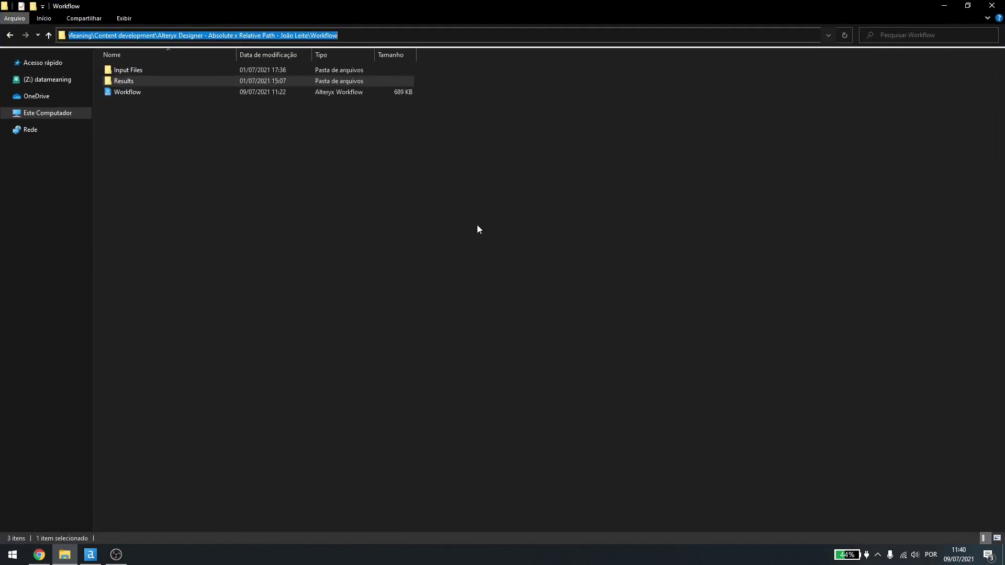
{"action": "left_click", "coordinate": [966, 8]}
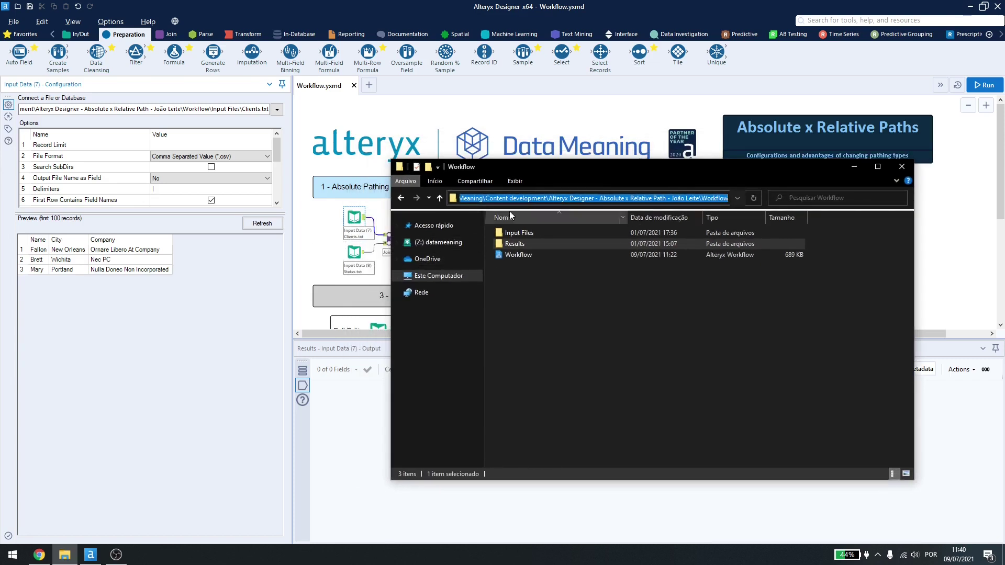
{"action": "left_click", "coordinate": [484, 200]}
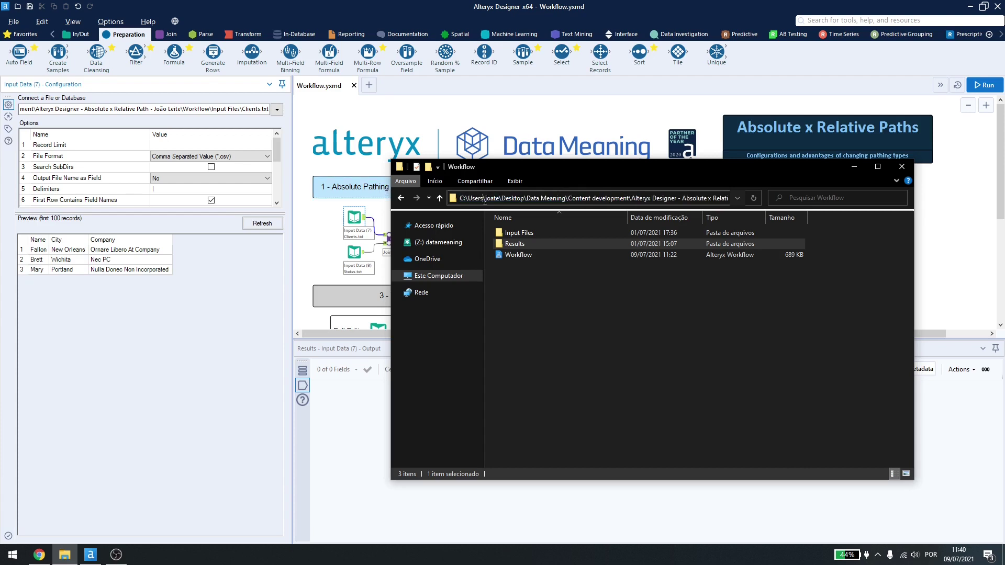
{"action": "left_click_drag", "start_coordinate": [485, 199], "coordinate": [710, 198]}
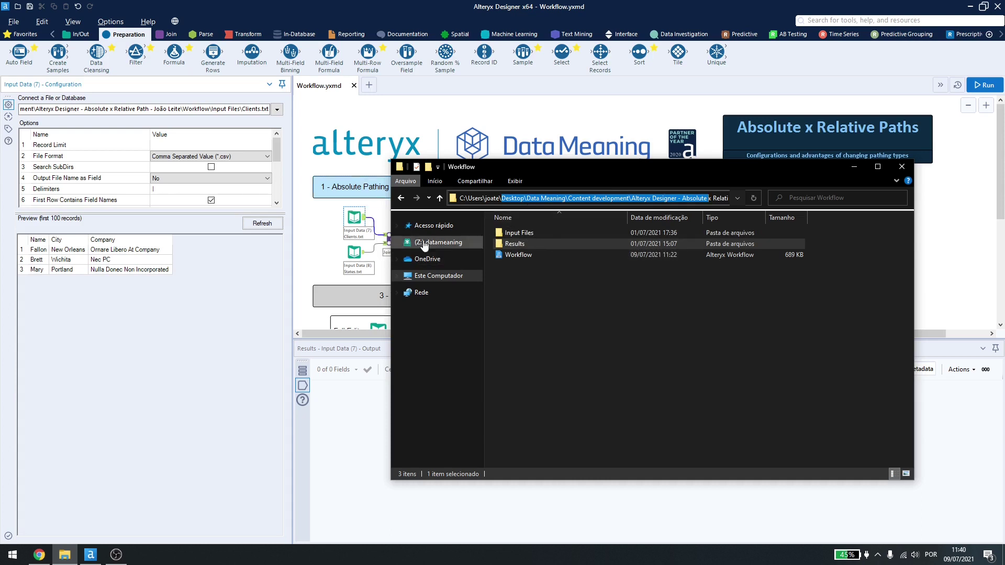
{"action": "left_click", "coordinate": [388, 240]}
{"action": "left_click", "coordinate": [541, 217]}
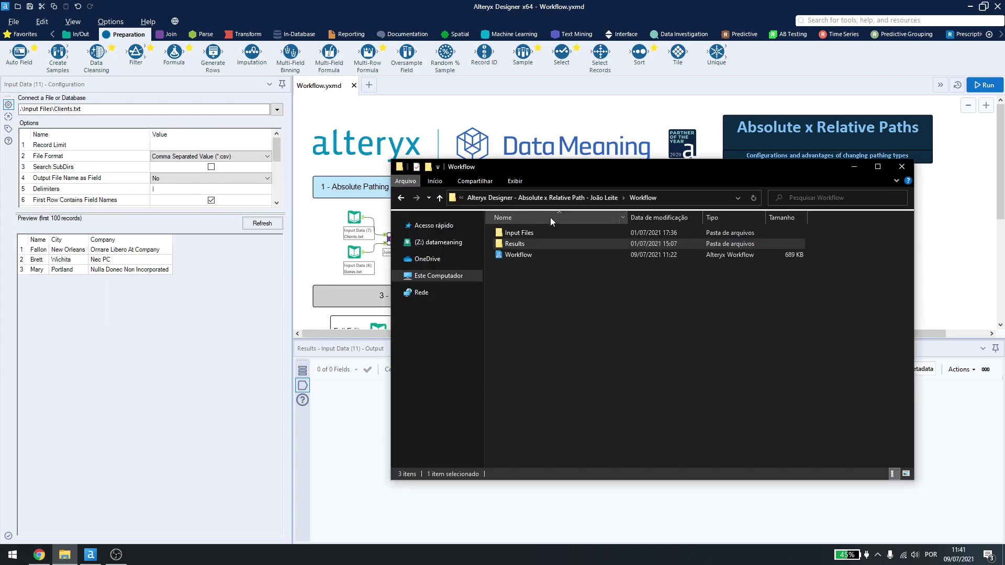
Select the Workflow folder's entire path text in Explorer's address bar
{"action": "left_click_drag", "start_coordinate": [650, 169], "coordinate": [546, 86]}
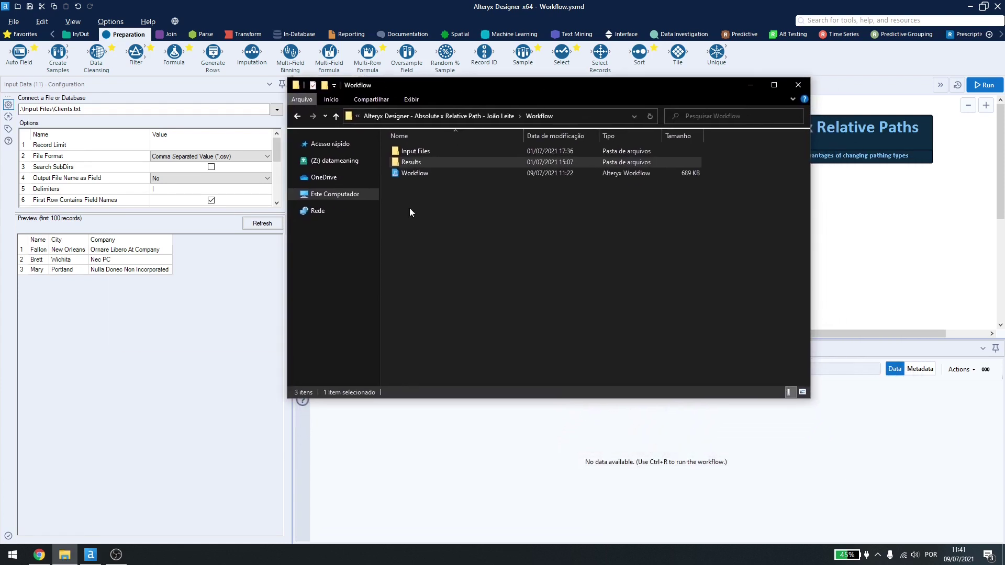
{"action": "left_click", "coordinate": [411, 173]}
{"action": "left_click", "coordinate": [591, 114]}
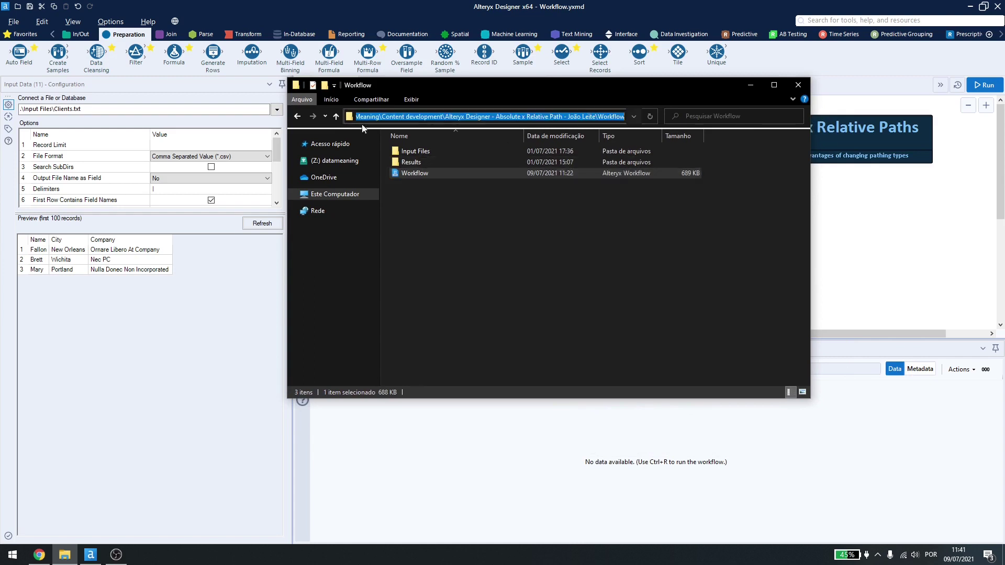
{"action": "left_click_drag", "start_coordinate": [367, 114], "coordinate": [647, 107]}
{"action": "left_click", "coordinate": [622, 116]}
{"action": "left_click_drag", "start_coordinate": [623, 116], "coordinate": [300, 116]}
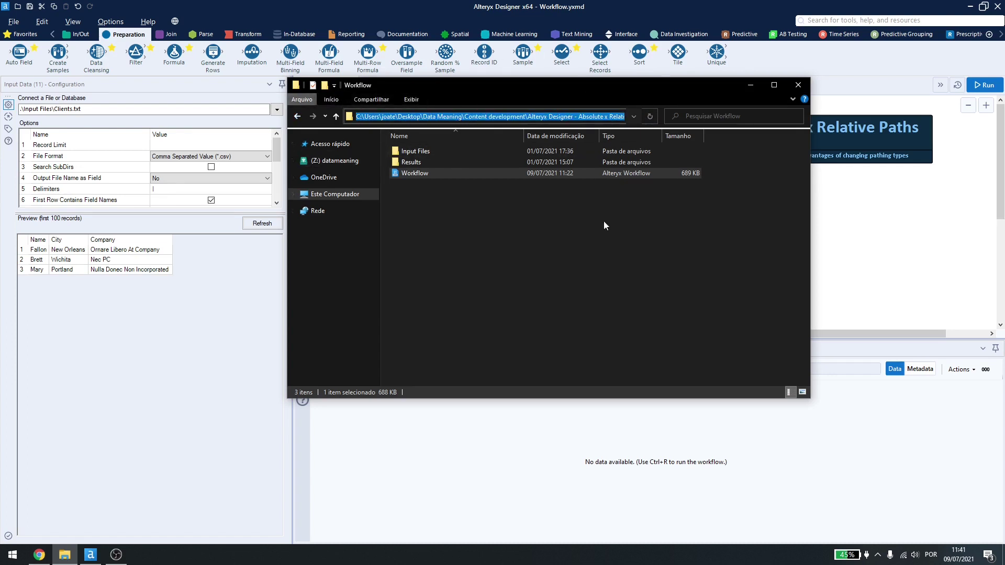
Paste .\Input Files\Clients.txt as Input Data (7)'s path and check the Input Files folder
{"action": "left_click", "coordinate": [24, 109]}
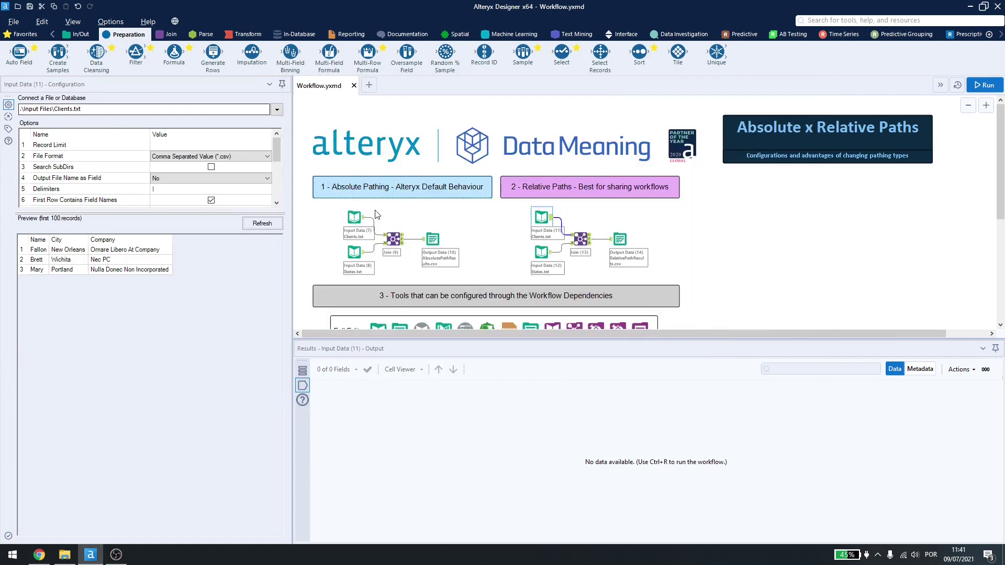
{"action": "left_click", "coordinate": [354, 219]}
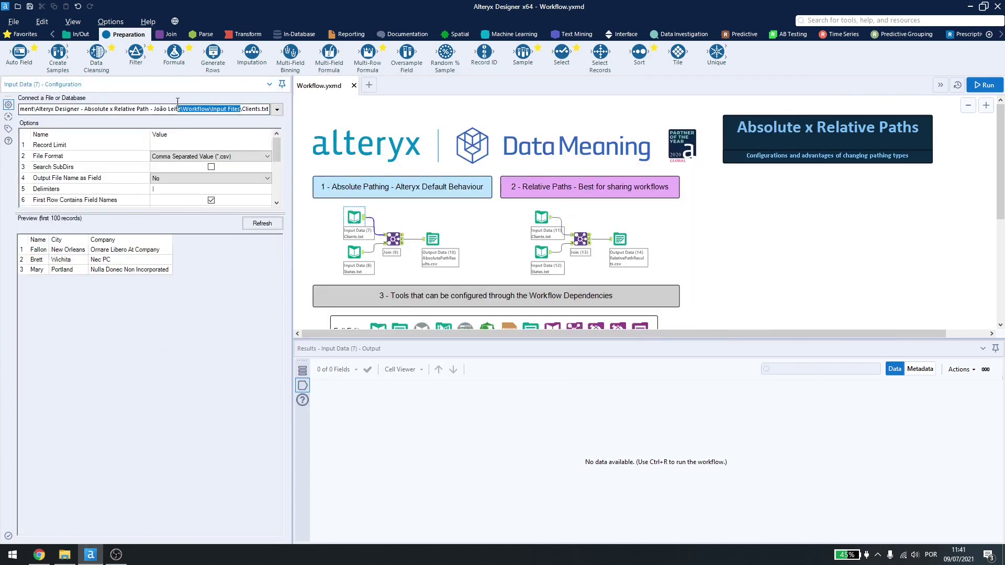
{"action": "type", "text": ".\\Clients.txt"}
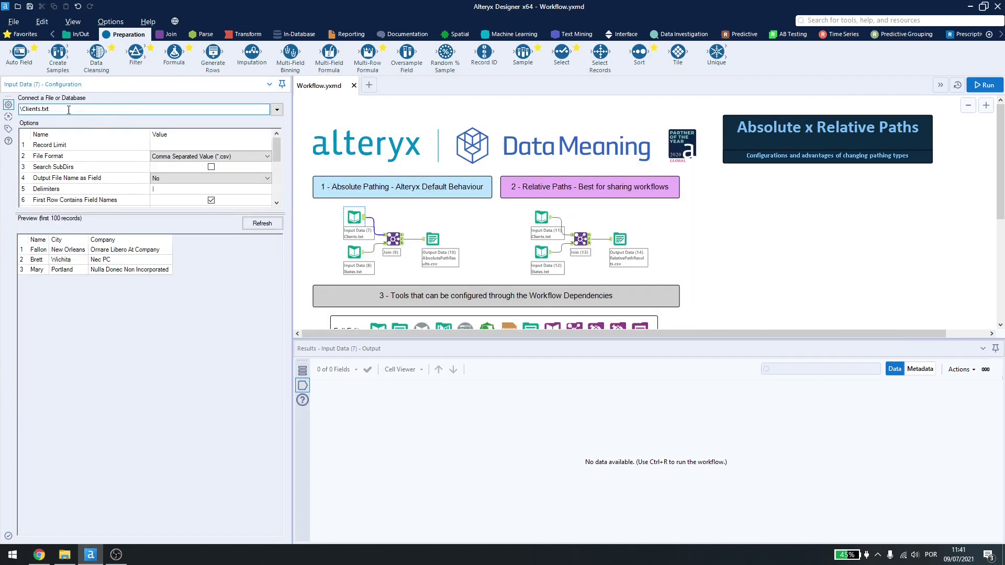
{"action": "key", "text": "Return"}
{"action": "left_click_drag", "start_coordinate": [203, 108], "coordinate": [2, 107]}
{"action": "type", "text": ".\\Input Files\\Clients.txt"}
{"action": "key", "text": "alt+Tab"}
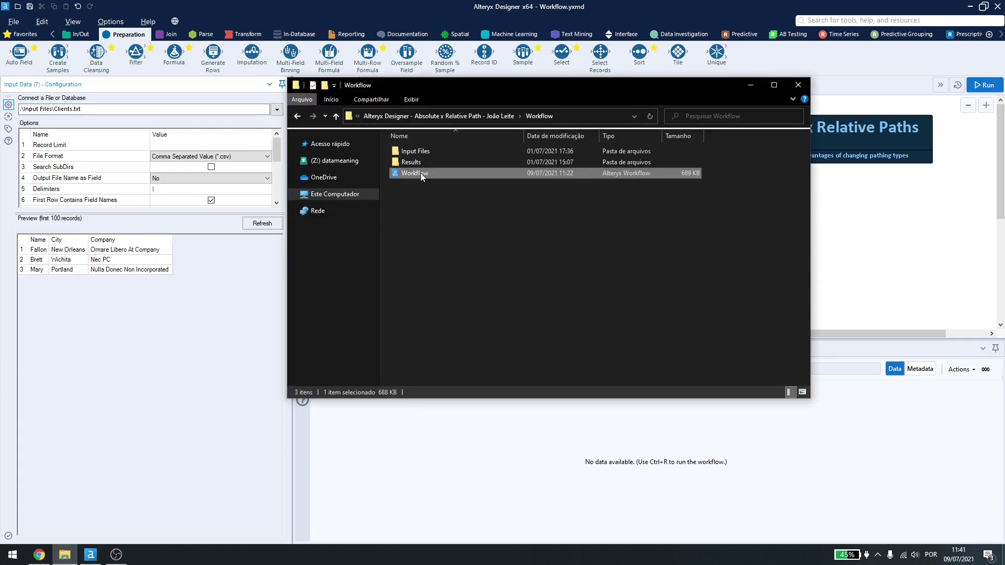
{"action": "double_click", "coordinate": [413, 150]}
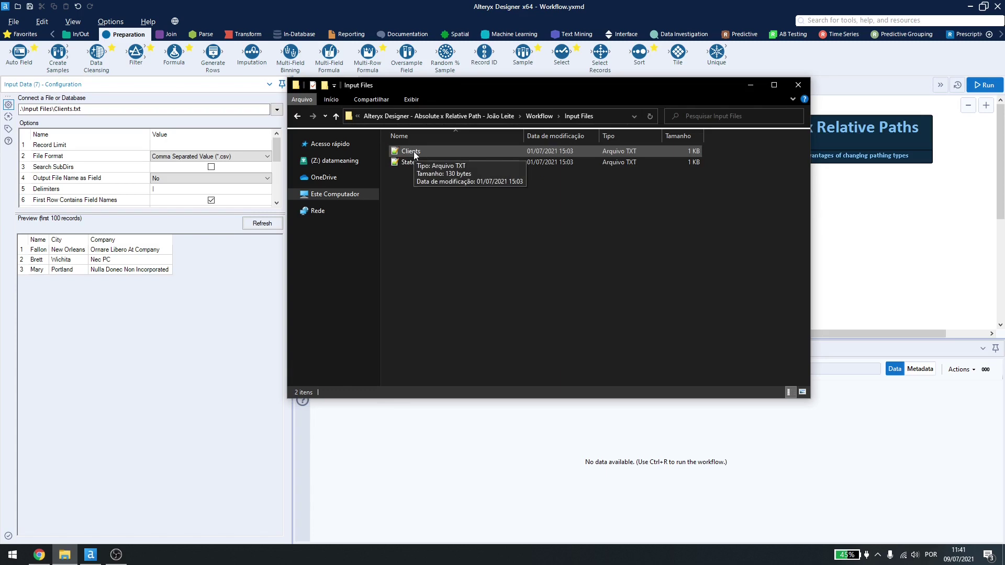
{"action": "key", "text": "alt+Tab"}
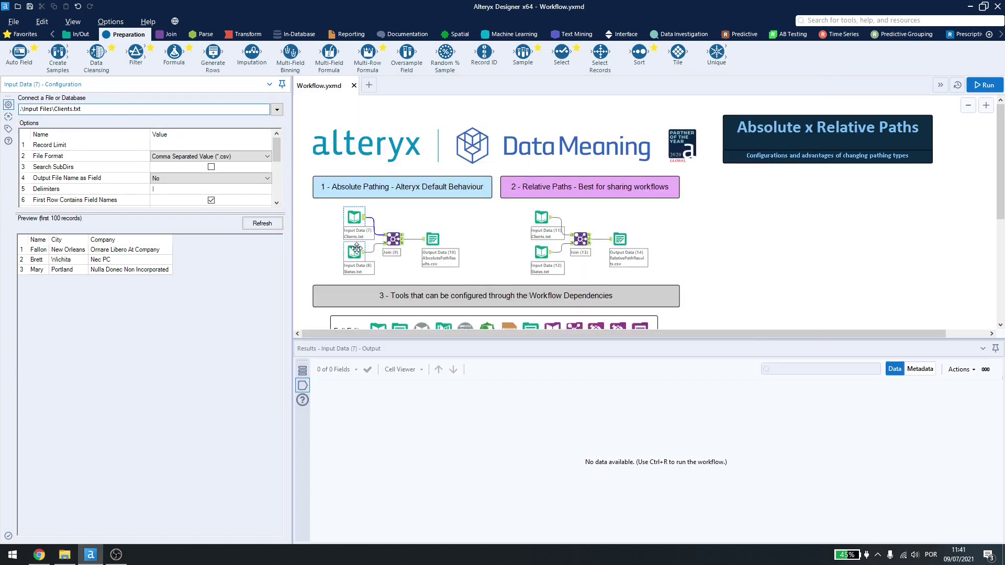
Commit the new Clients path, cancel the Resolve File Type prompt, and inspect the States.txt input
{"action": "left_click", "coordinate": [381, 251]}
{"action": "left_click", "coordinate": [513, 347]}
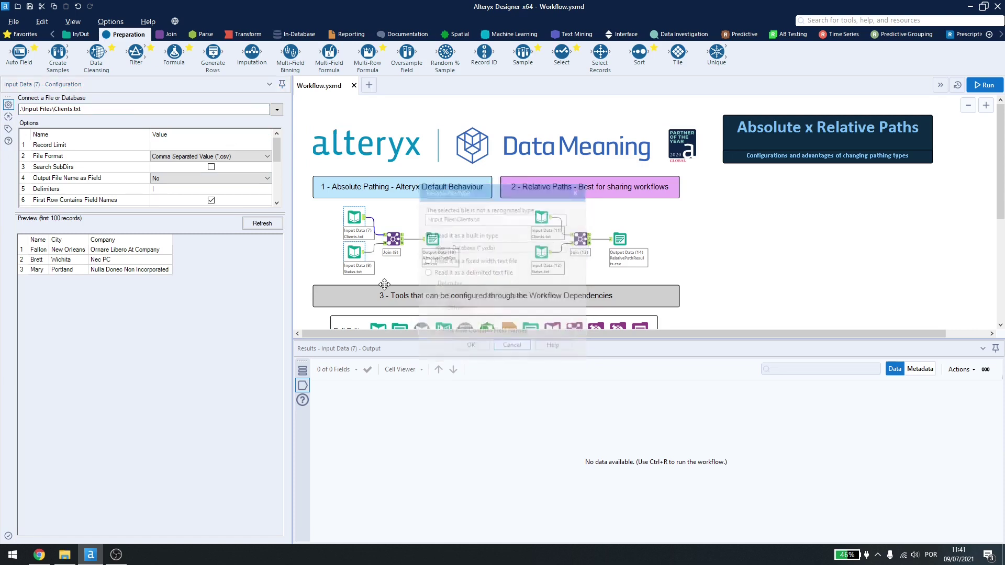
{"action": "left_click", "coordinate": [355, 251]}
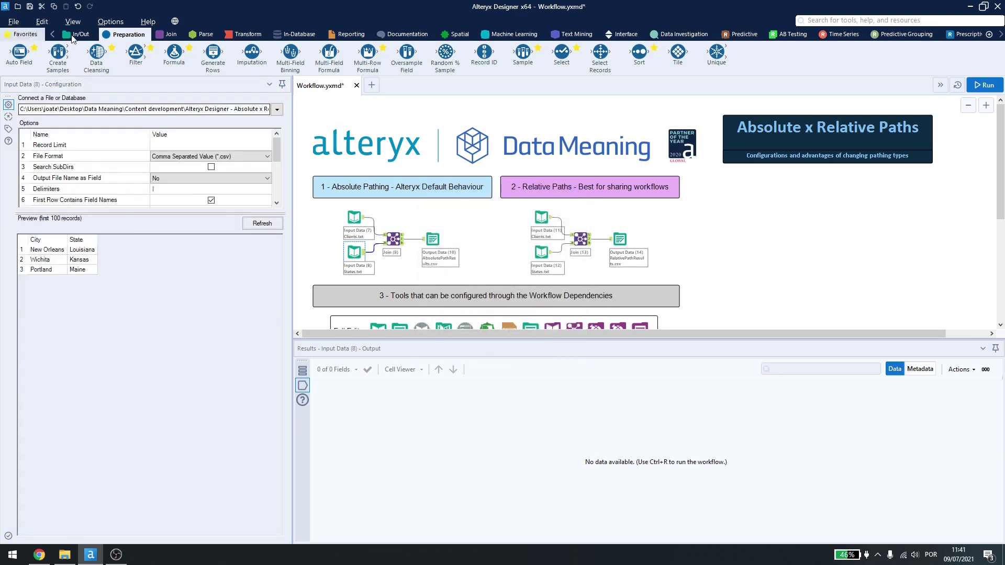
Recheck Input Data (7), then view Input Data (11), (12) and Output Data (14) settings
{"action": "left_click", "coordinate": [354, 217]}
{"action": "left_click", "coordinate": [541, 217]}
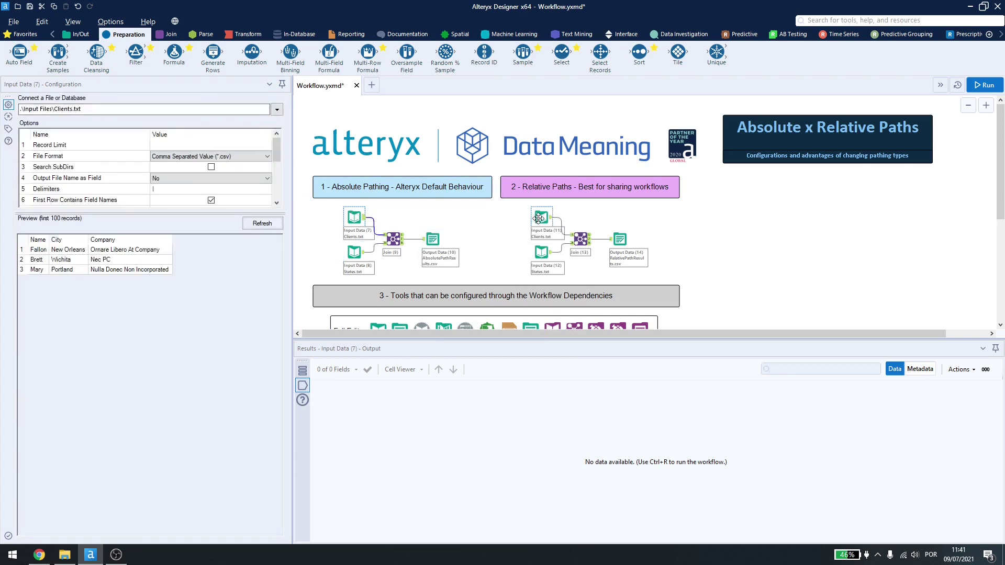
{"action": "left_click", "coordinate": [541, 253]}
{"action": "left_click", "coordinate": [614, 240]}
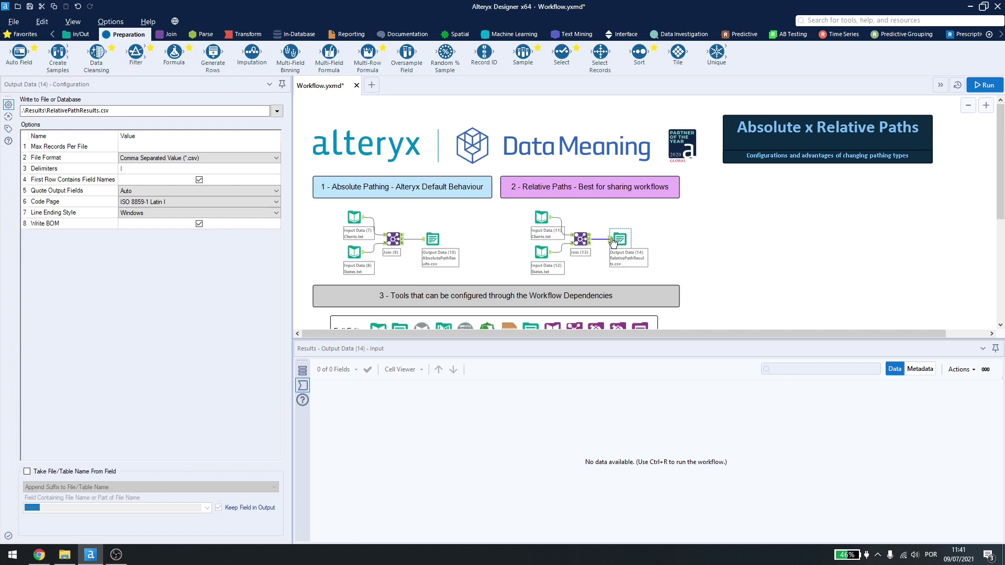
Edit the .\Input Files dependency, excluding Input Data (11) and (12), making the remaining input absolute
{"action": "left_click", "coordinate": [111, 22]}
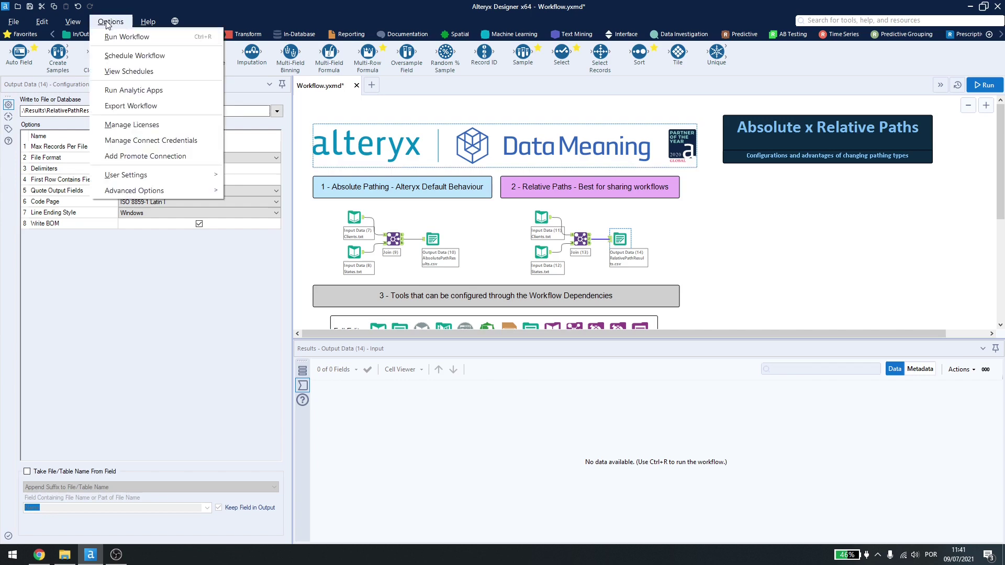
{"action": "mouse_move", "coordinate": [185, 190]}
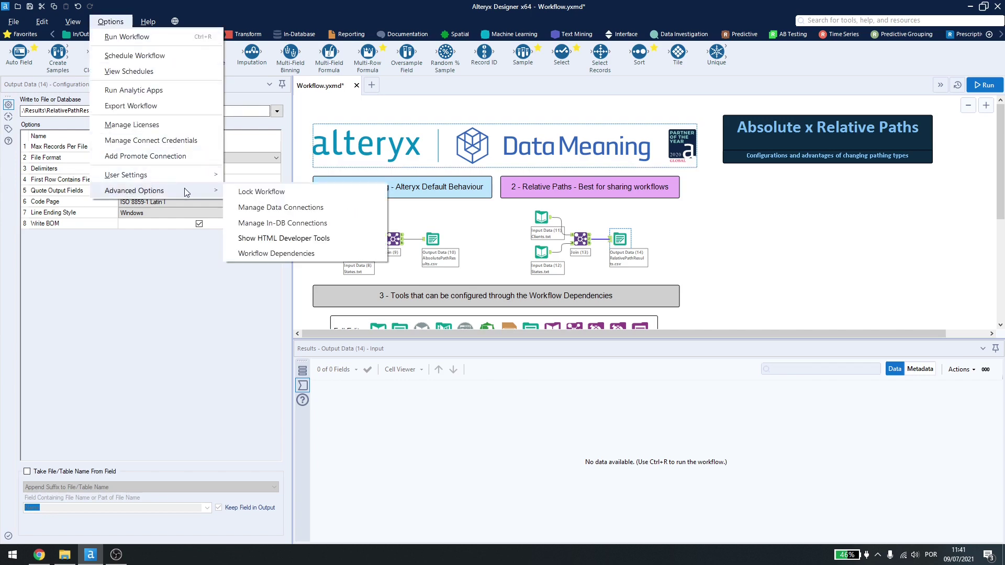
{"action": "left_click", "coordinate": [280, 254]}
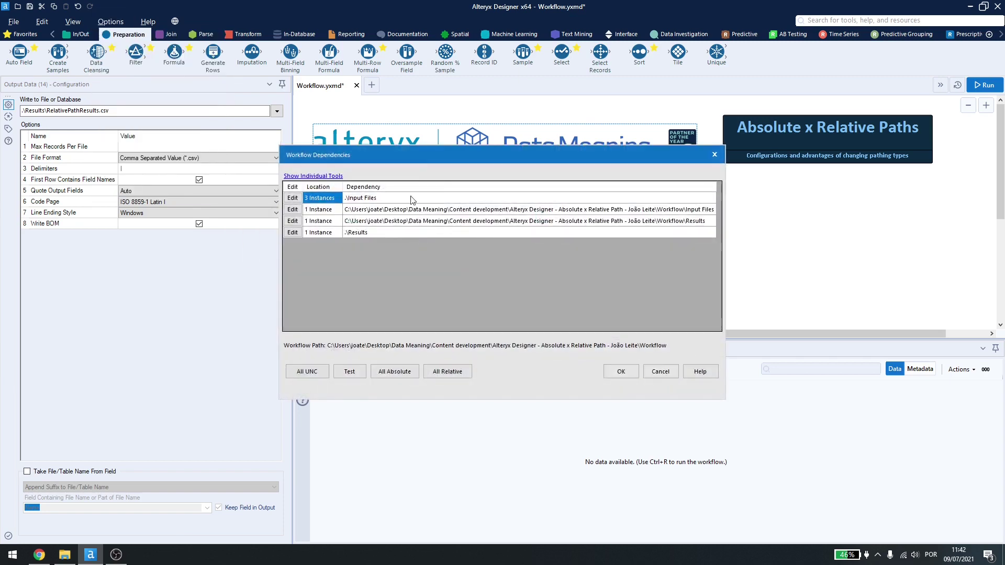
{"action": "left_click_drag", "start_coordinate": [450, 153], "coordinate": [667, 115]}
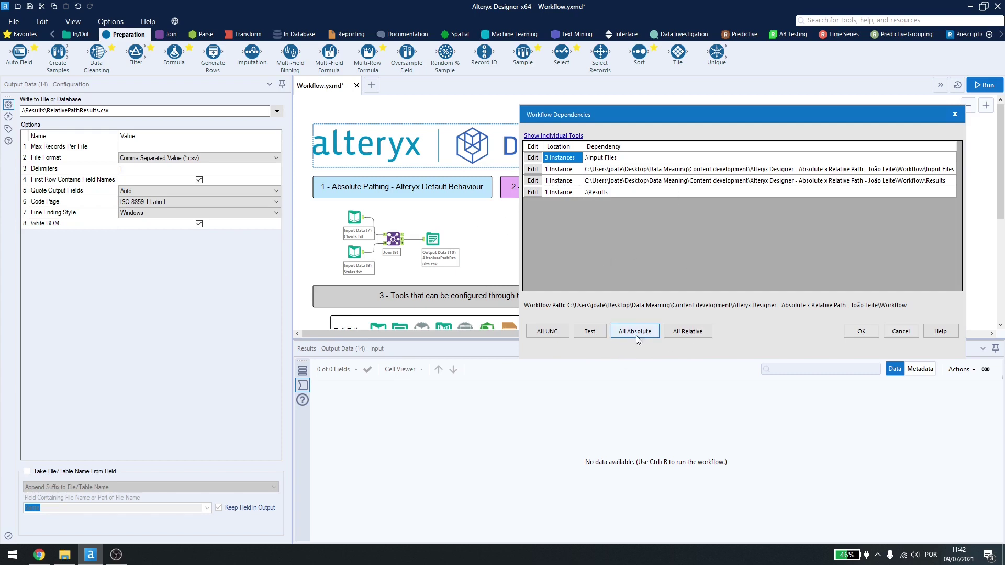
{"action": "left_click", "coordinate": [532, 157]}
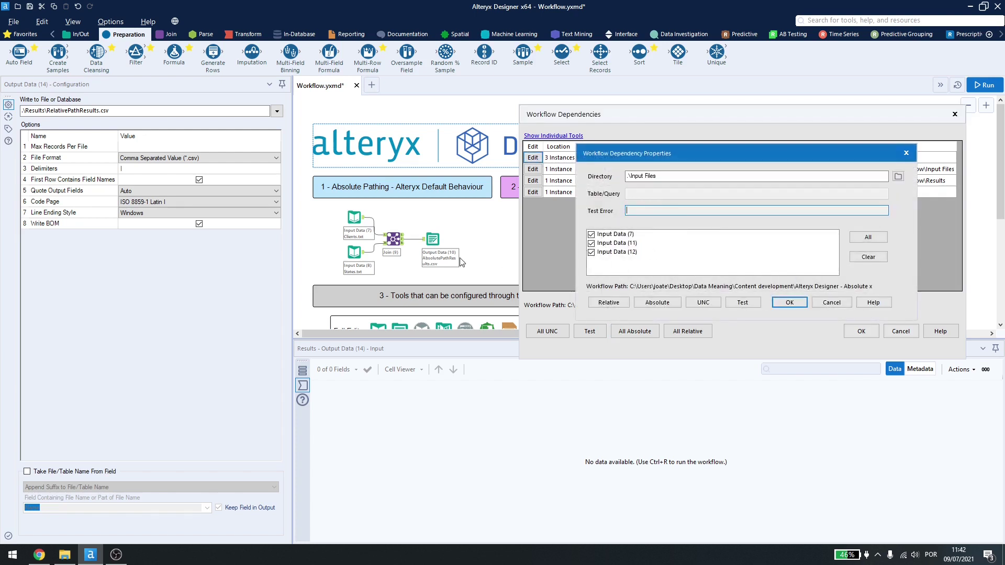
{"action": "left_click", "coordinate": [602, 243]}
{"action": "left_click", "coordinate": [602, 252]}
{"action": "left_click", "coordinate": [657, 302]}
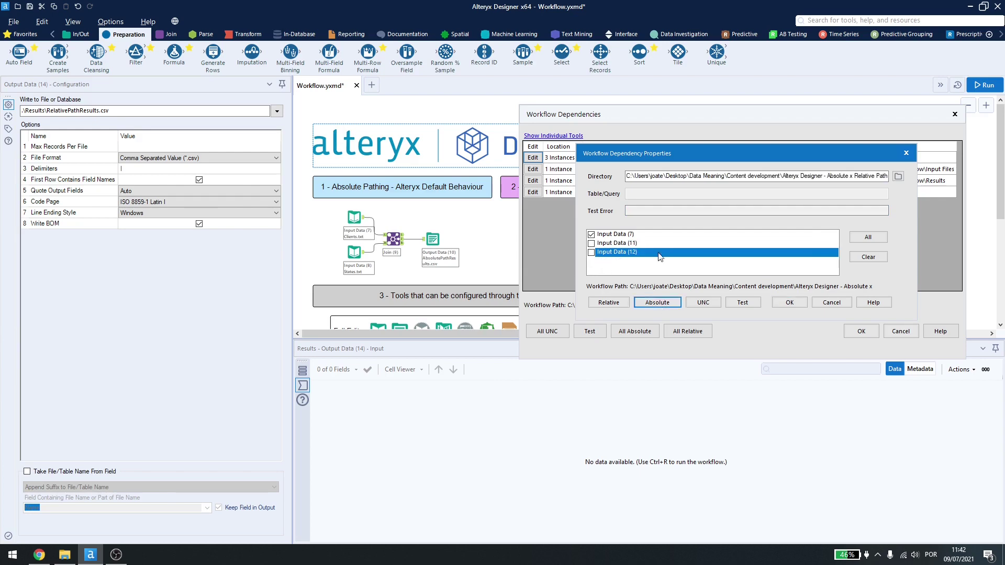
{"action": "left_click", "coordinate": [790, 302]}
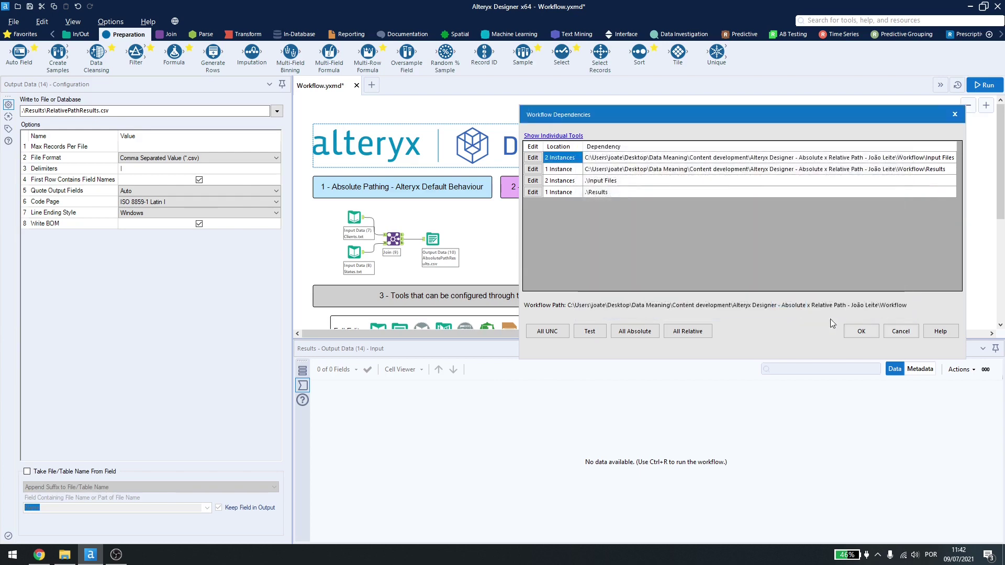
{"action": "left_click", "coordinate": [861, 331]}
{"action": "left_click", "coordinate": [354, 216]}
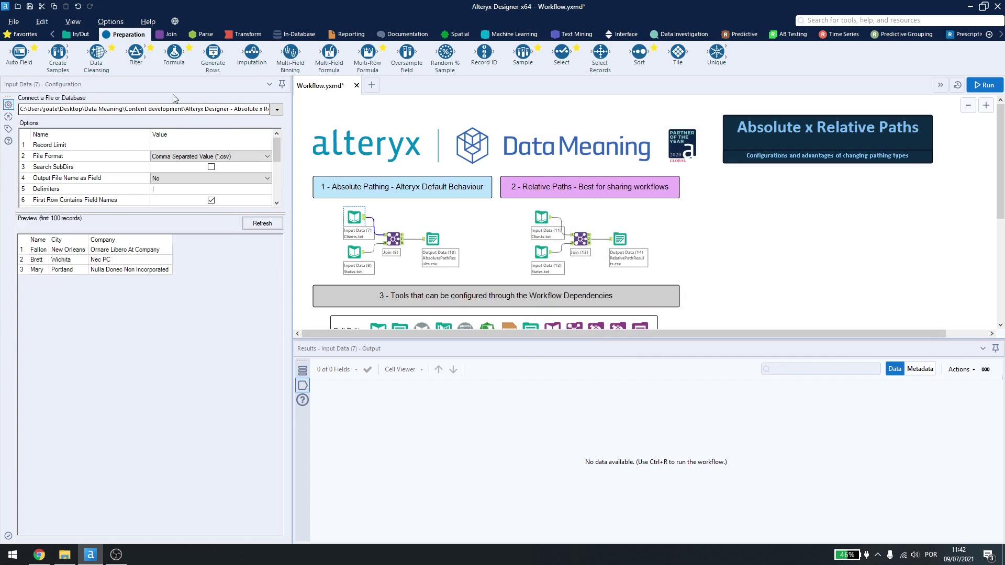
Set all workflow dependencies to All Relative, then check the States input and Output Data (10)
{"action": "left_click", "coordinate": [111, 22]}
{"action": "mouse_move", "coordinate": [200, 191]}
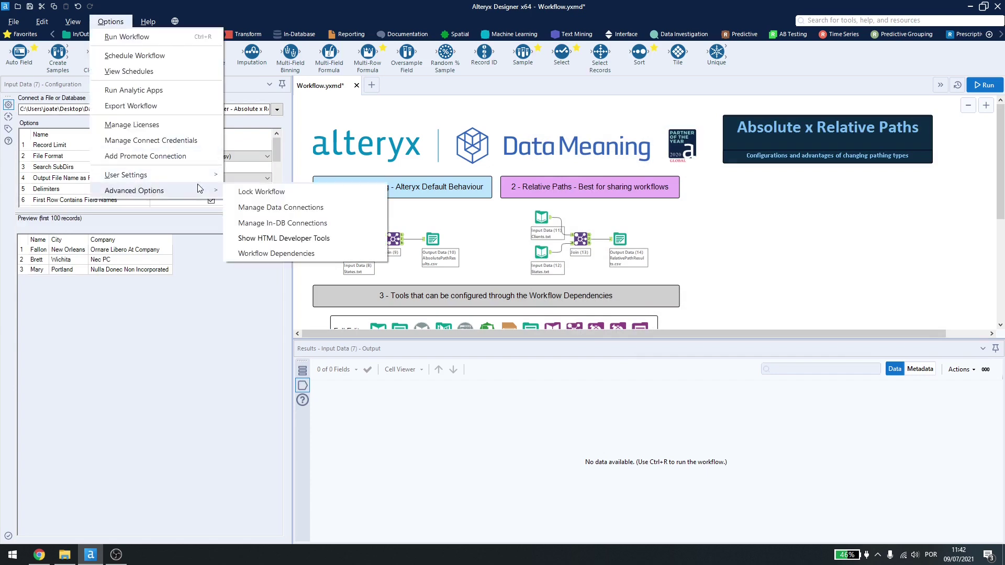
{"action": "left_click", "coordinate": [277, 254]}
{"action": "left_click", "coordinate": [454, 372]}
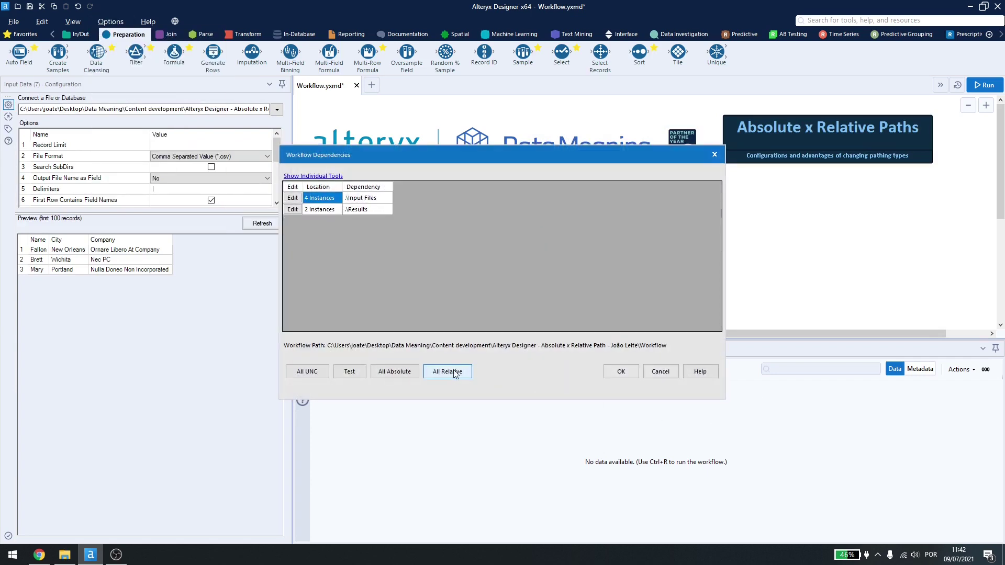
{"action": "left_click", "coordinate": [621, 371]}
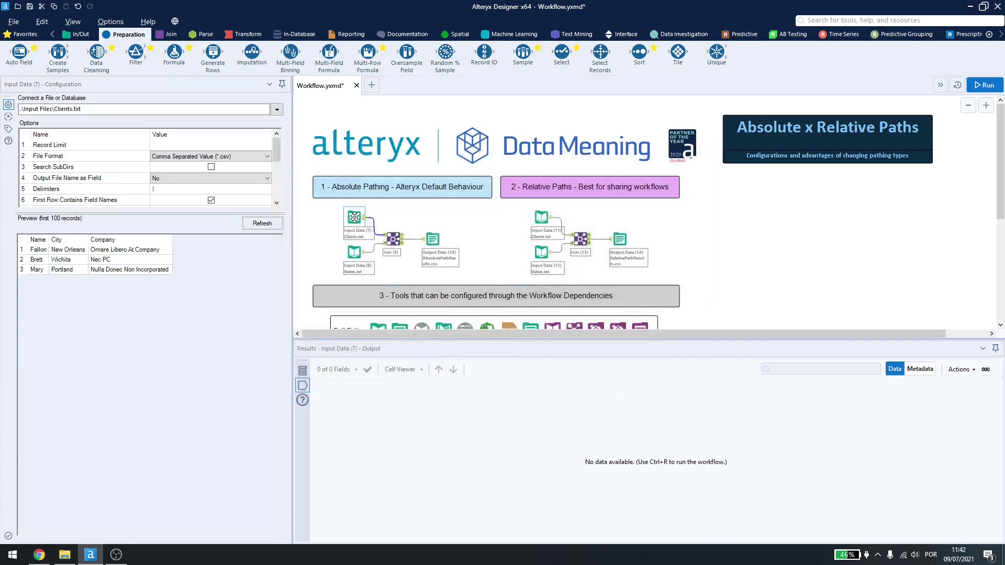
{"action": "left_click", "coordinate": [354, 252]}
{"action": "left_click", "coordinate": [425, 230]}
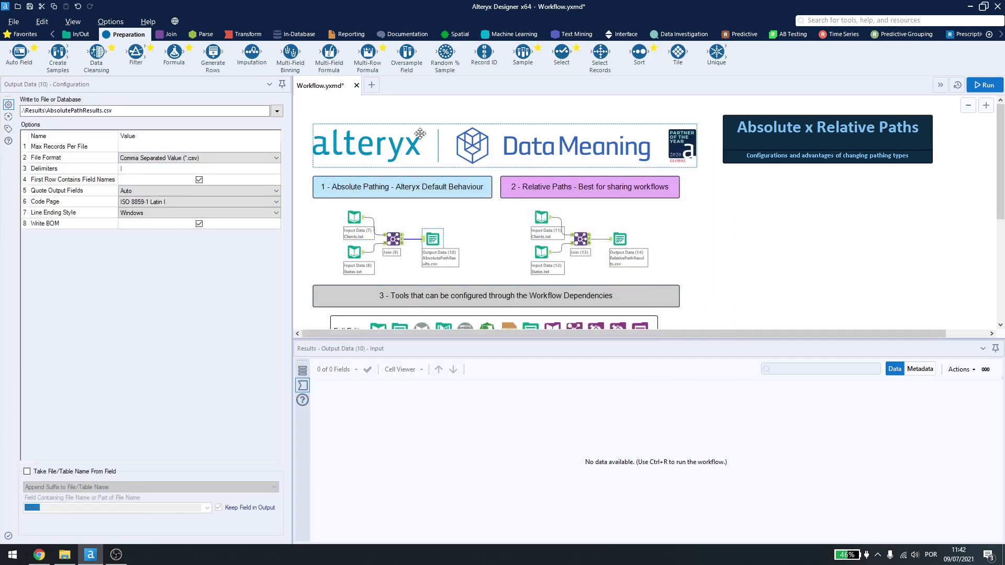
{"action": "left_click", "coordinate": [110, 21]}
Open Workflow Dependencies and test the connections for errors
{"action": "mouse_move", "coordinate": [194, 192]}
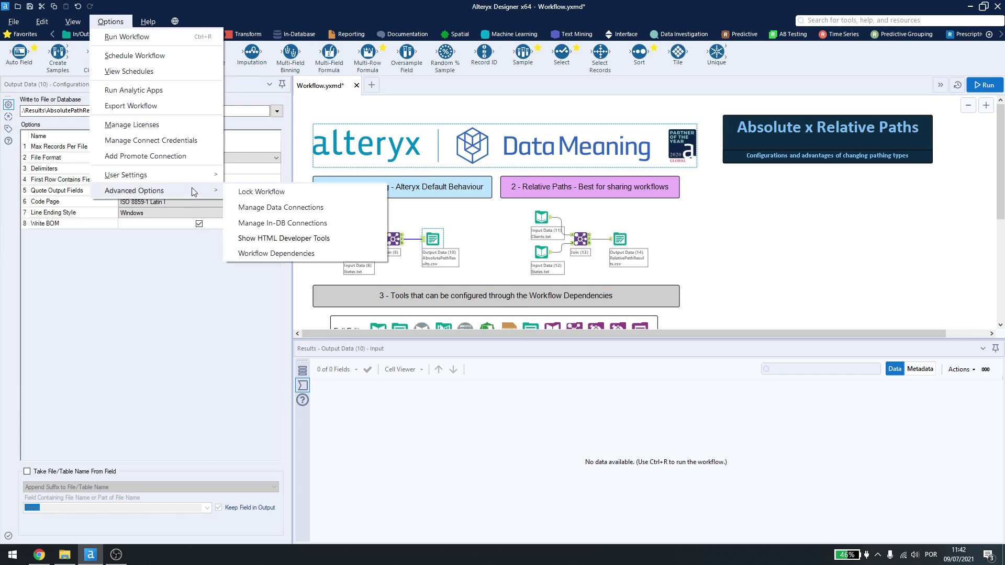
{"action": "left_click", "coordinate": [288, 257]}
{"action": "left_click", "coordinate": [351, 371]}
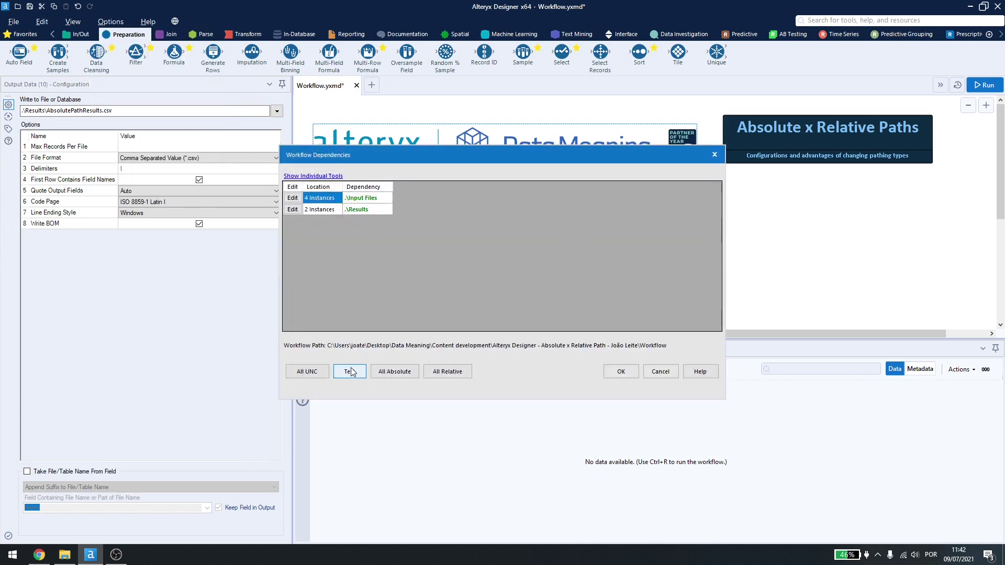
{"action": "left_click_drag", "start_coordinate": [397, 159], "coordinate": [555, 134]}
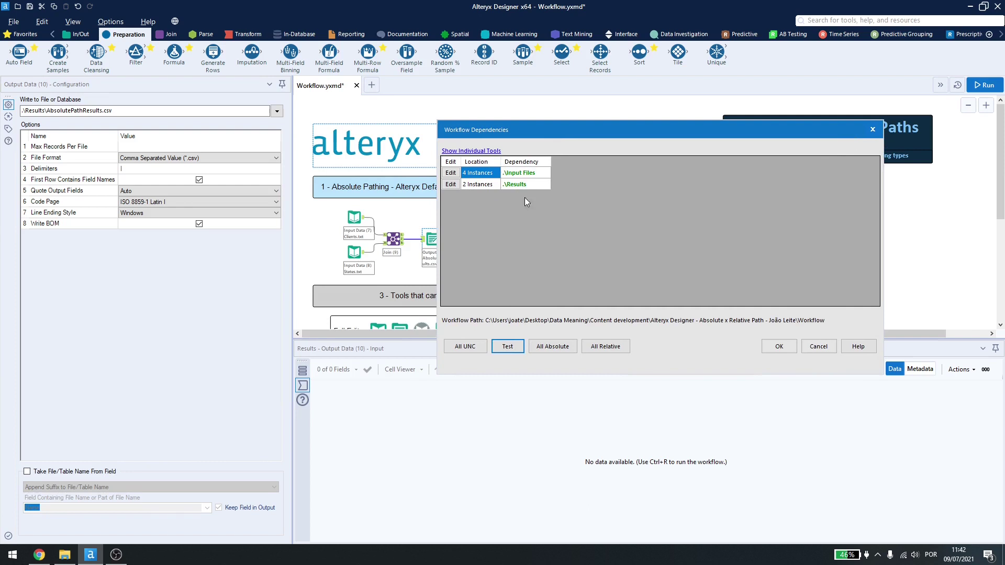
Toggle All Absolute then All Relative, accept, and run the workflow with Ctrl+R
{"action": "left_click", "coordinate": [552, 346]}
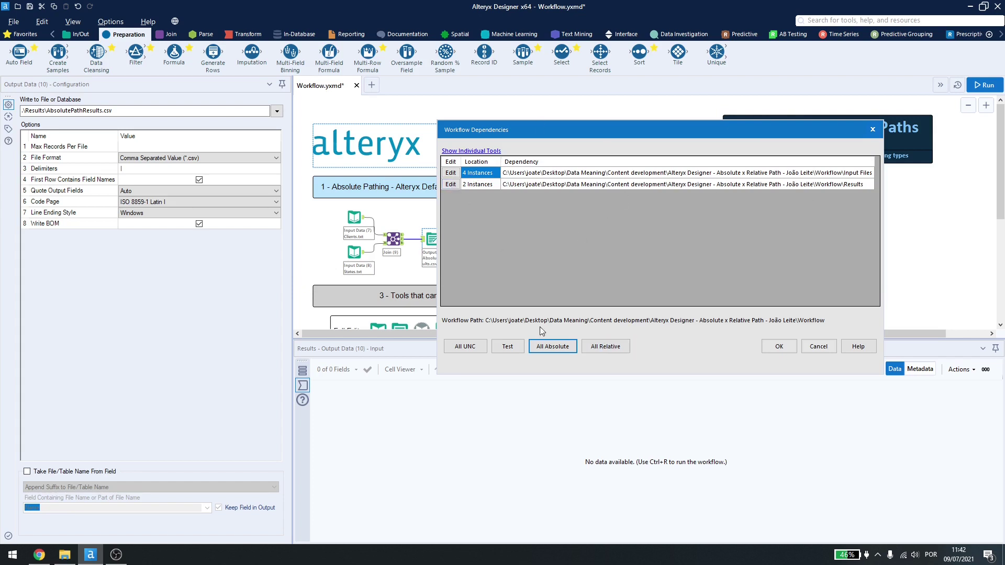
{"action": "left_click", "coordinate": [604, 346]}
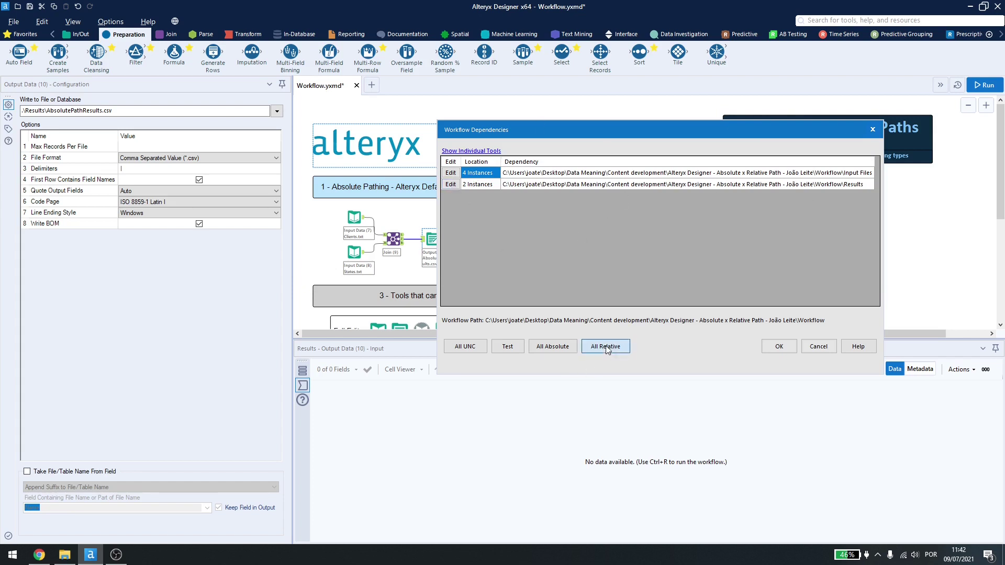
{"action": "left_click", "coordinate": [778, 345]}
{"action": "key", "text": "ctrl+r"}
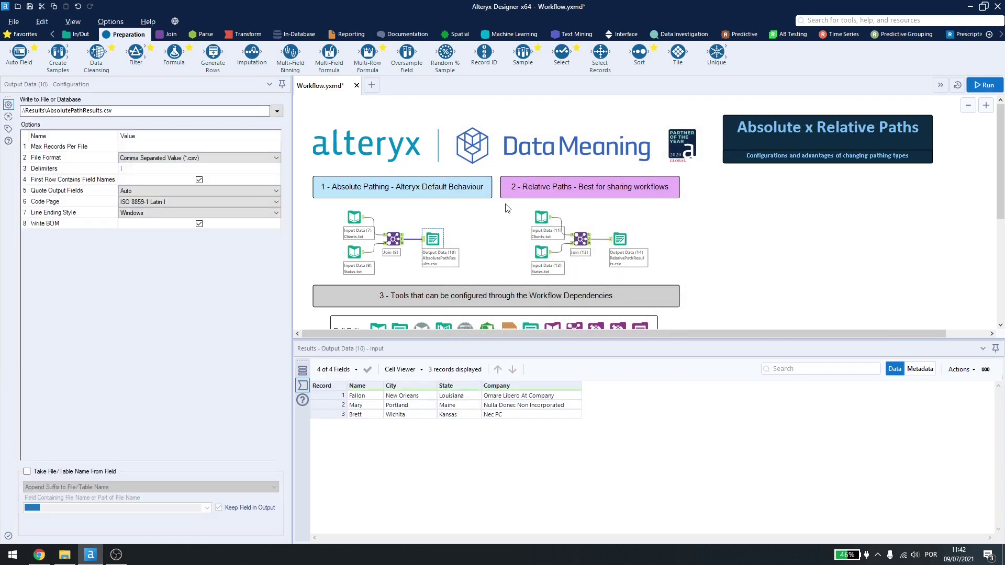
{"action": "left_click", "coordinate": [537, 217]}
{"action": "left_click", "coordinate": [543, 253]}
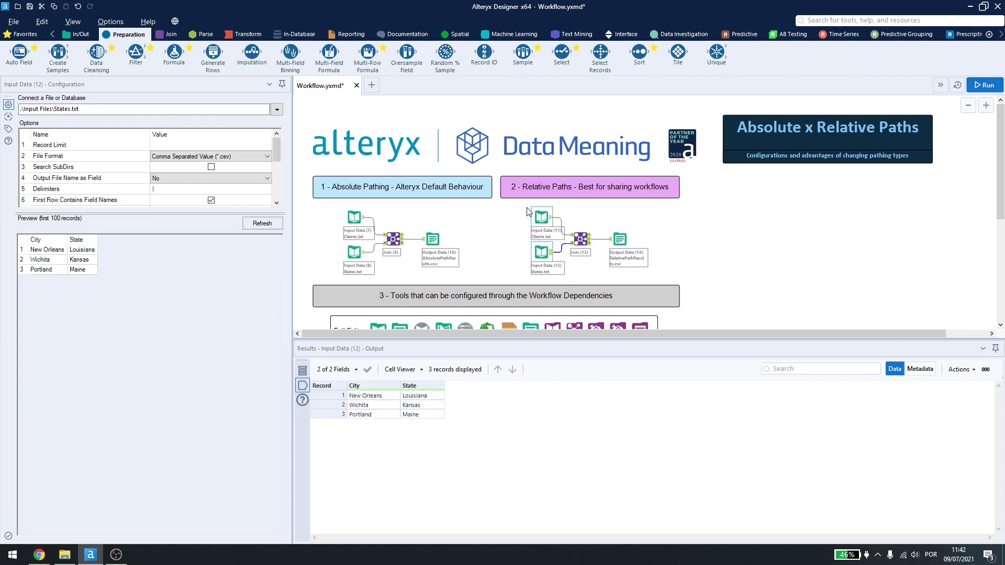
{"action": "scroll", "coordinate": [471, 199], "scroll_direction": "down", "scroll_amount": 3}
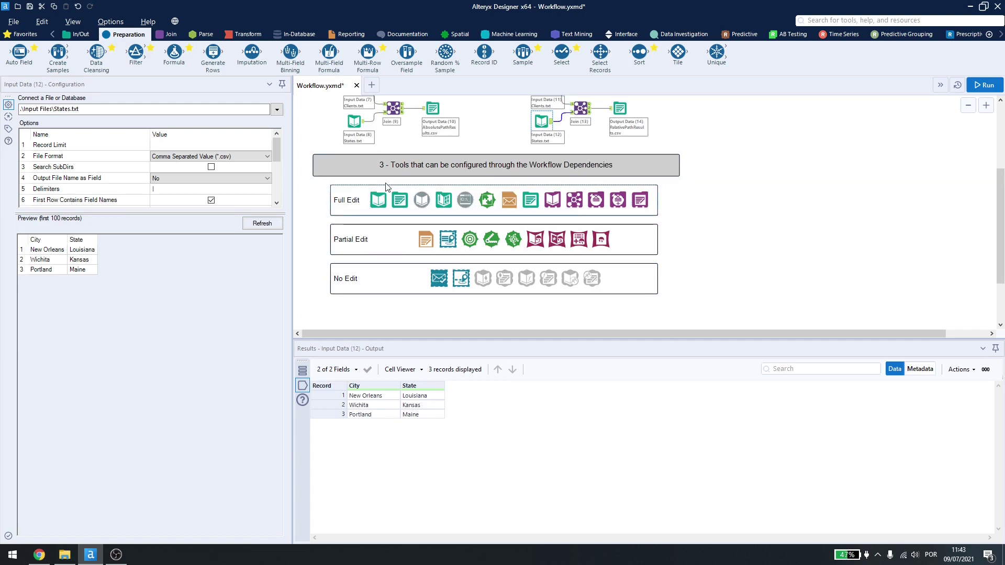
{"action": "left_click", "coordinate": [355, 123]}
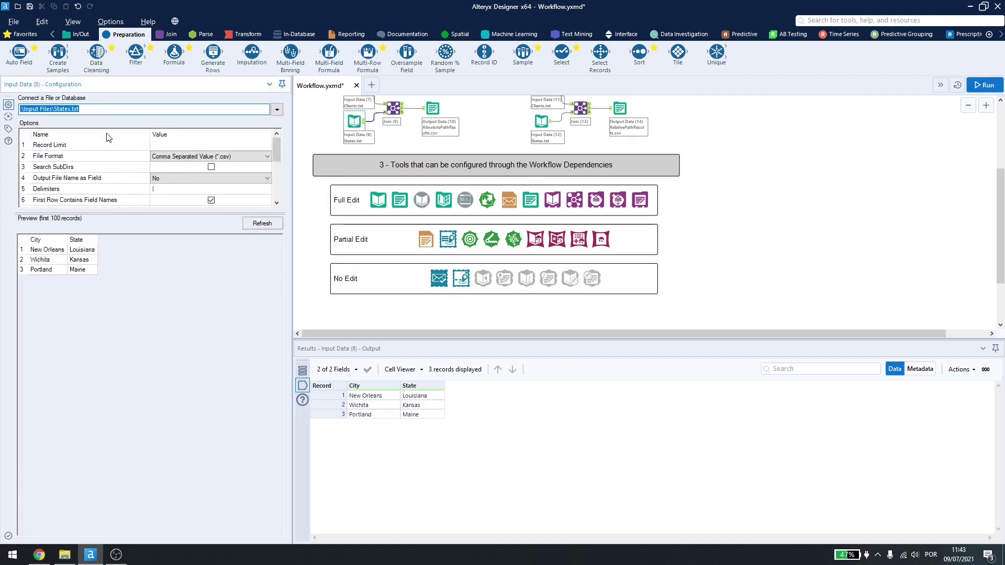
{"action": "scroll", "coordinate": [388, 224], "scroll_direction": "up", "scroll_amount": 1}
{"action": "scroll", "coordinate": [388, 223], "scroll_direction": "down", "scroll_amount": 1}
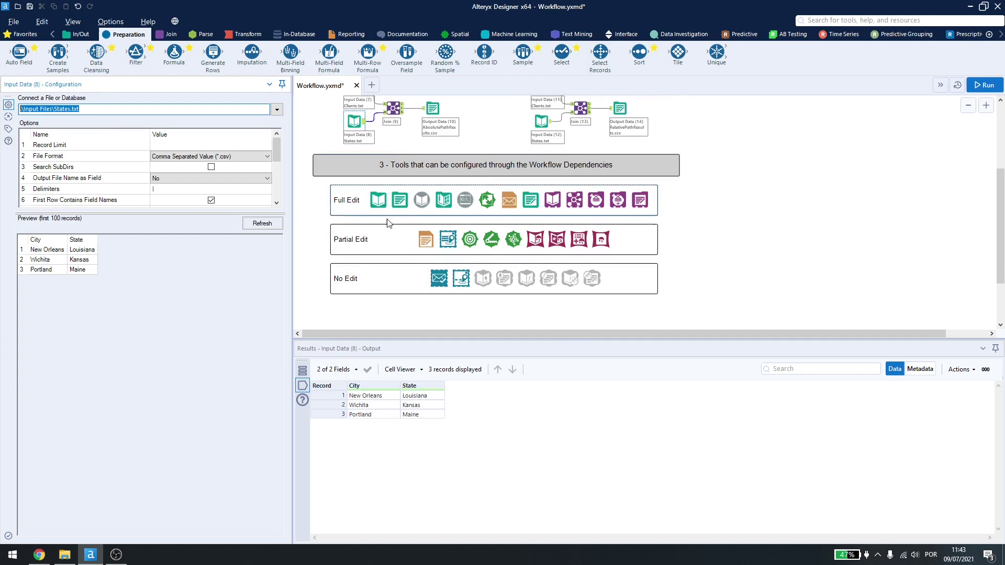
{"action": "left_click", "coordinate": [389, 226]}
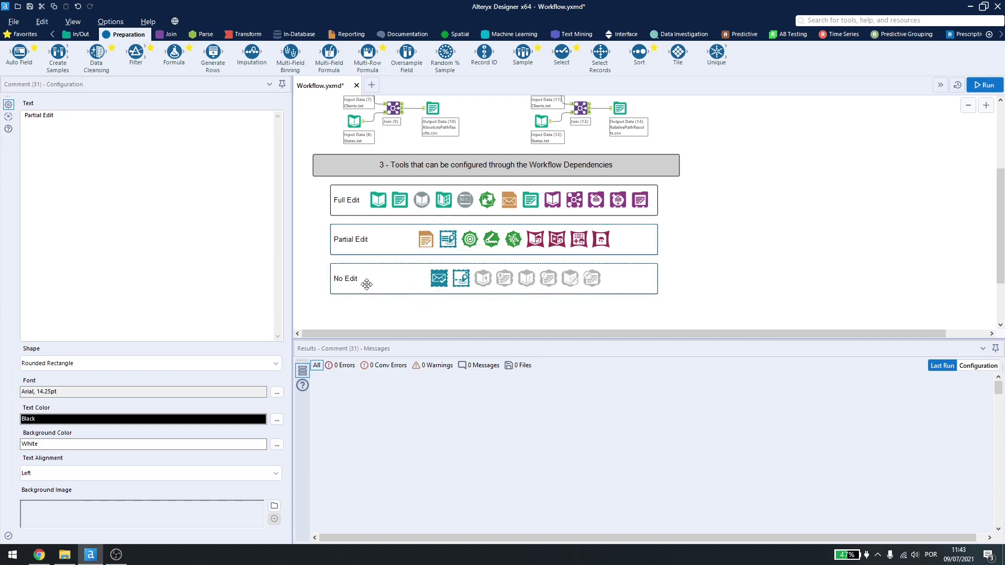
{"action": "left_click", "coordinate": [392, 292]}
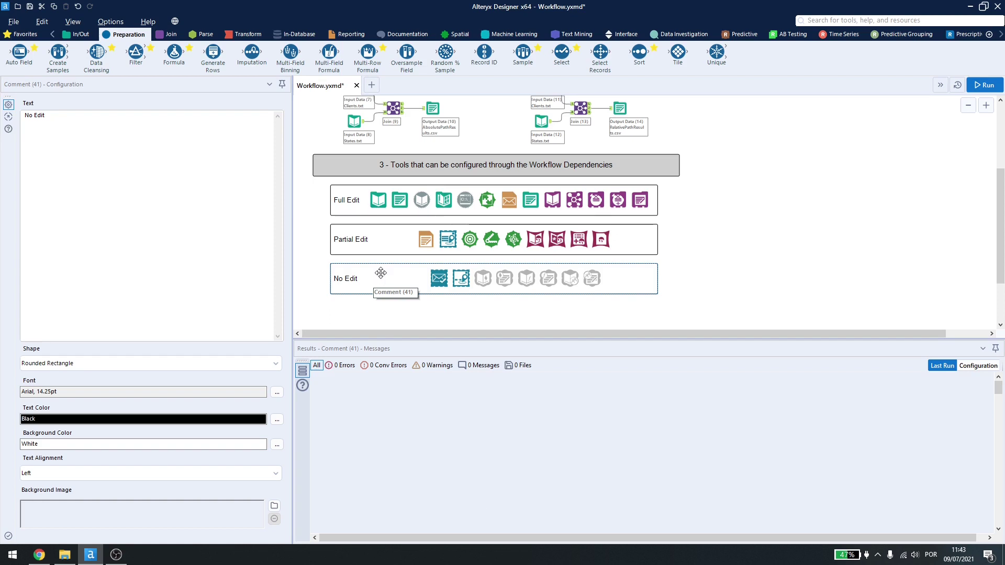
{"action": "scroll", "coordinate": [381, 272], "scroll_direction": "up", "scroll_amount": 1}
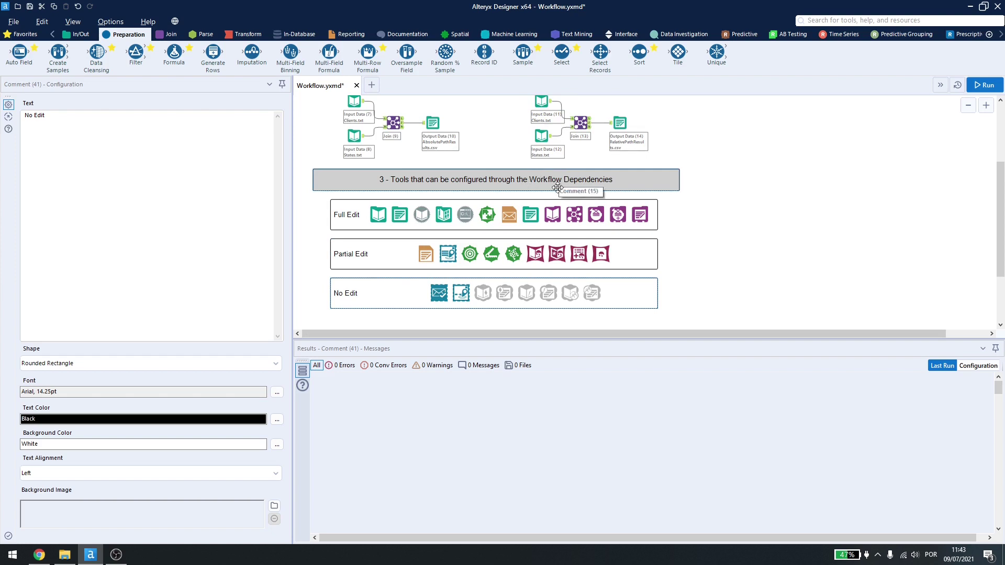
{"action": "scroll", "coordinate": [586, 179], "scroll_direction": "up", "scroll_amount": 1}
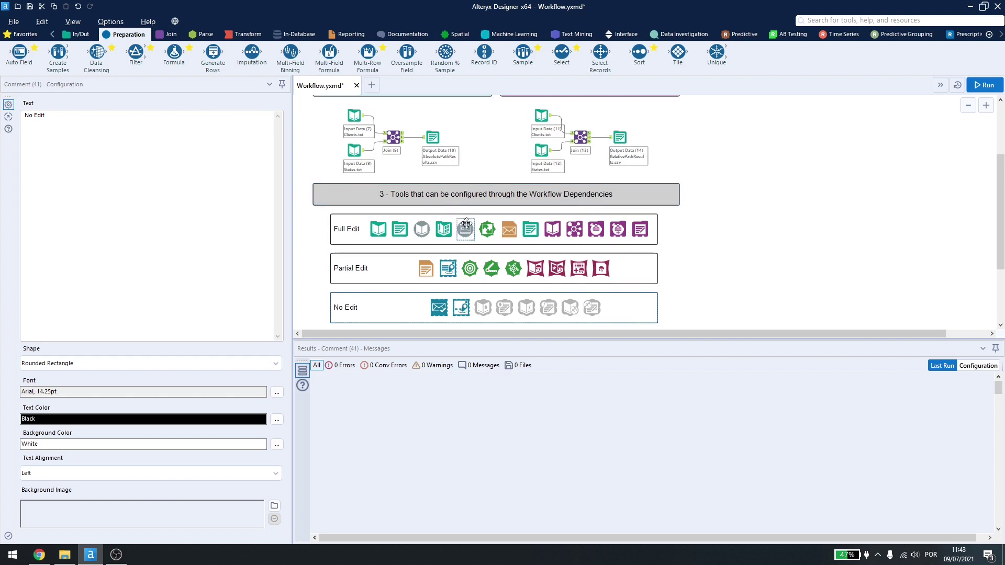
{"action": "scroll", "coordinate": [407, 261], "scroll_direction": "down", "scroll_amount": 2}
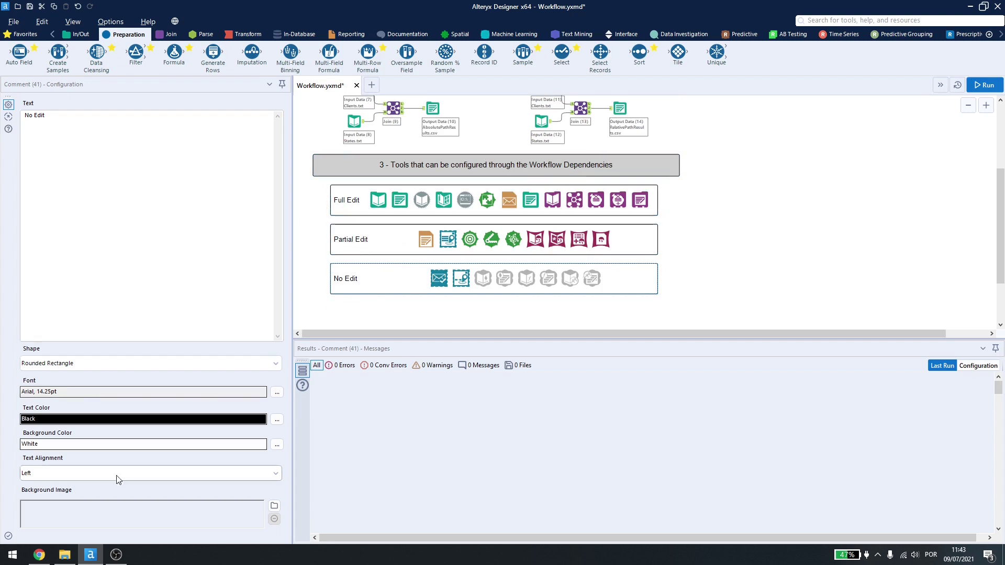
Scroll through the Workflow Dependencies help page on editing paths and excluded tools
{"action": "left_click", "coordinate": [39, 555]}
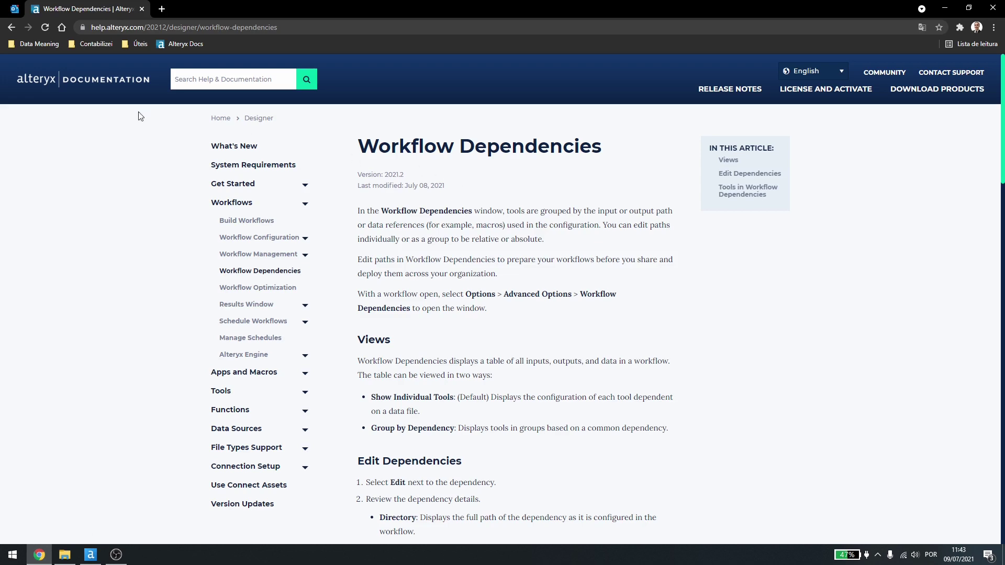
{"action": "left_click_drag", "start_coordinate": [365, 150], "coordinate": [612, 151]}
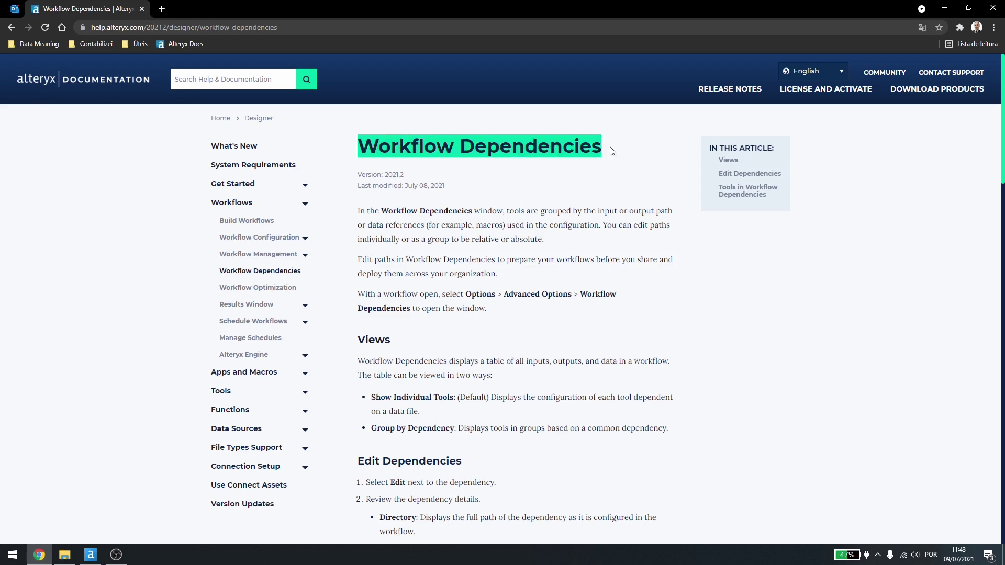
{"action": "scroll", "coordinate": [609, 151], "scroll_direction": "down", "scroll_amount": 6}
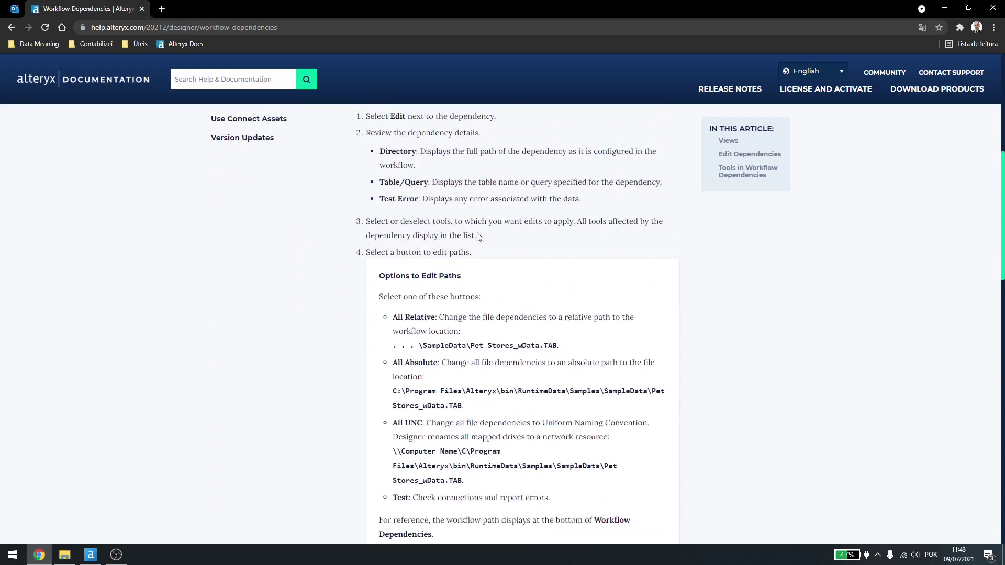
{"action": "scroll", "coordinate": [391, 304], "scroll_direction": "down", "scroll_amount": 3}
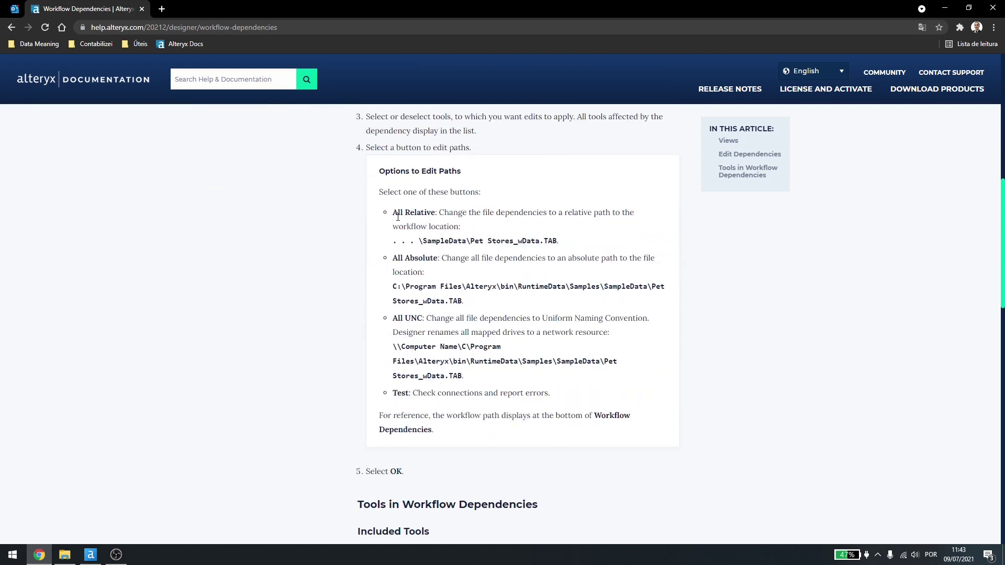
{"action": "scroll", "coordinate": [440, 259], "scroll_direction": "down", "scroll_amount": 1}
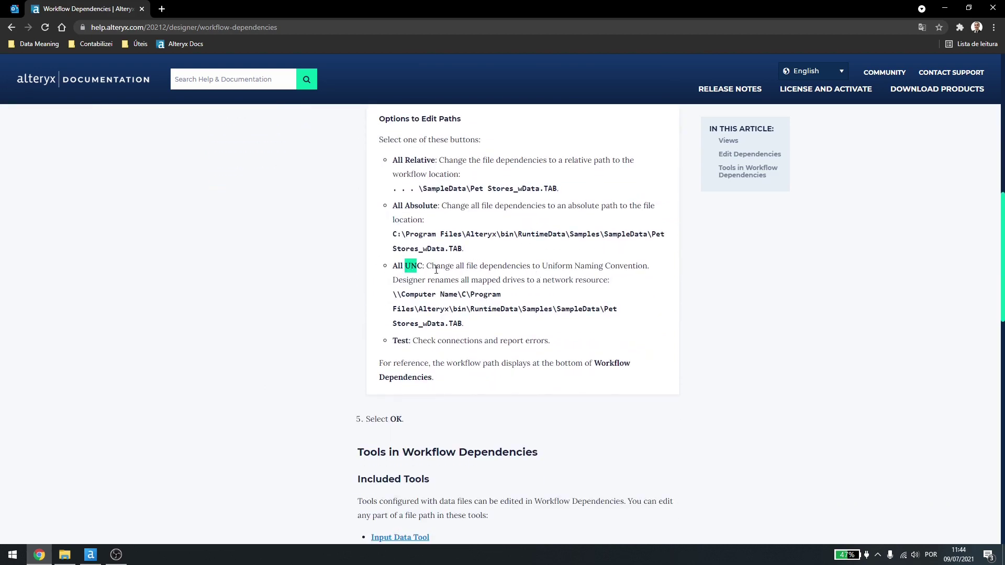
{"action": "scroll", "coordinate": [550, 278], "scroll_direction": "down", "scroll_amount": 6}
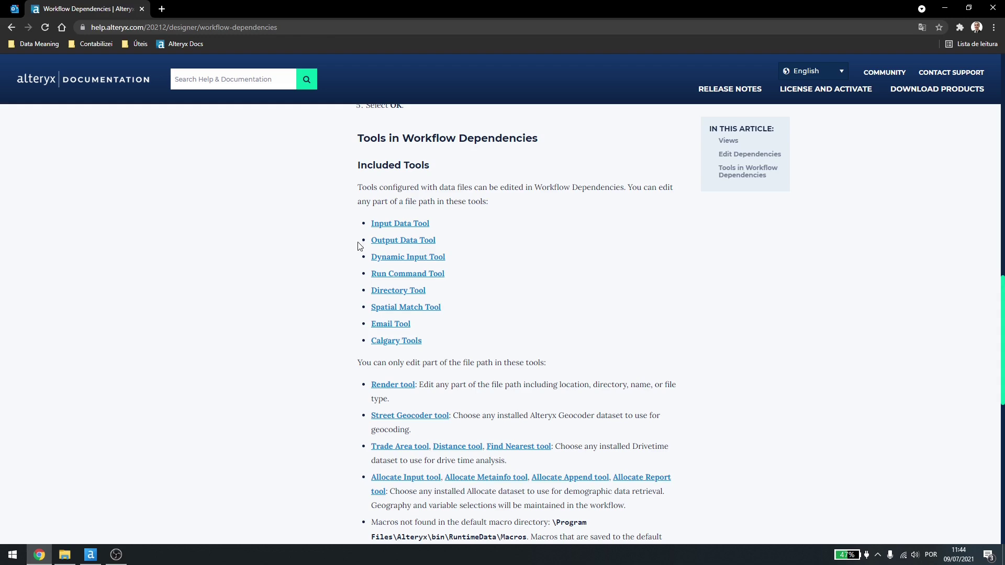
{"action": "scroll", "coordinate": [404, 354], "scroll_direction": "down", "scroll_amount": 3}
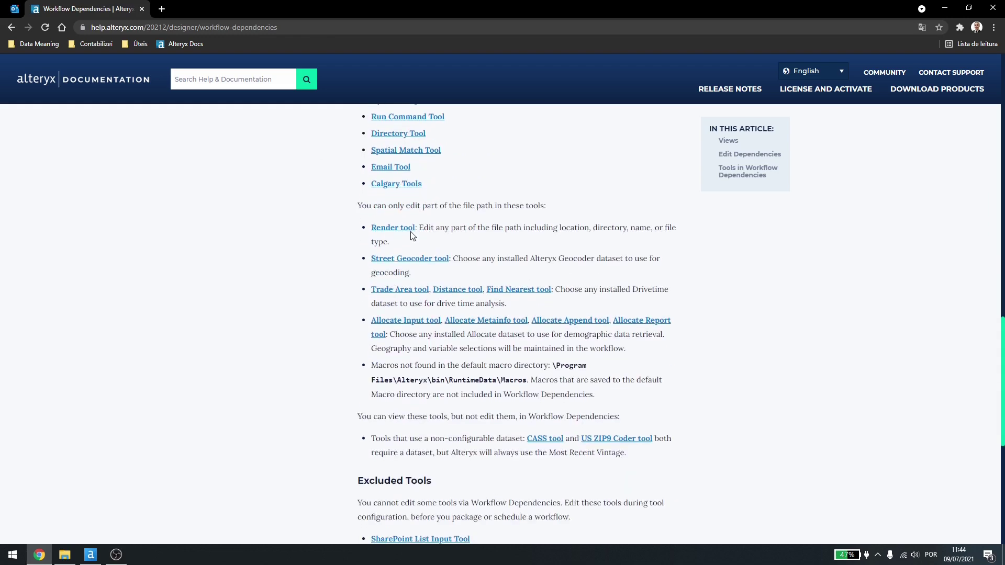
{"action": "scroll", "coordinate": [479, 321], "scroll_direction": "down", "scroll_amount": 3}
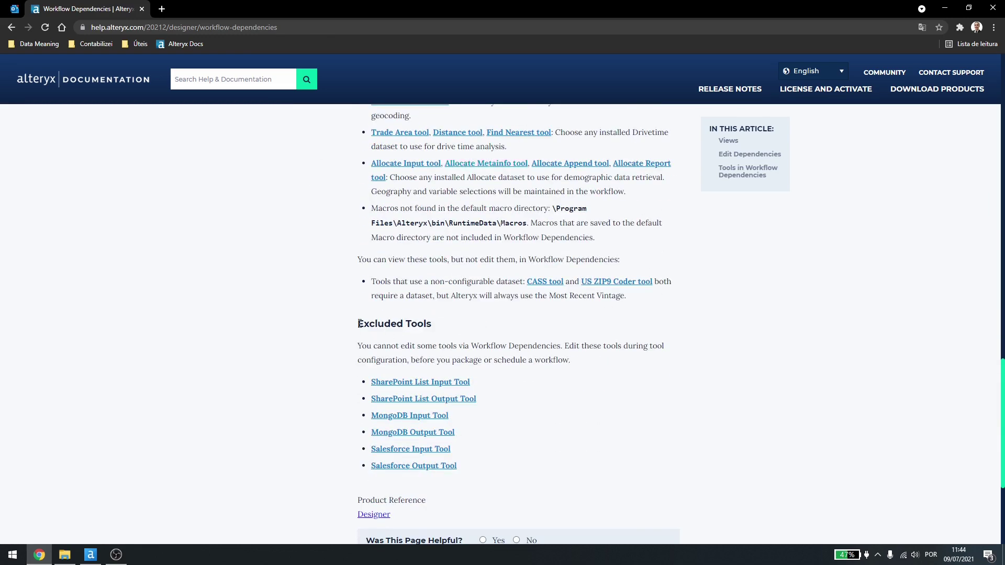
{"action": "left_click_drag", "start_coordinate": [365, 328], "coordinate": [507, 464]}
{"action": "scroll", "coordinate": [511, 450], "scroll_direction": "down", "scroll_amount": 2}
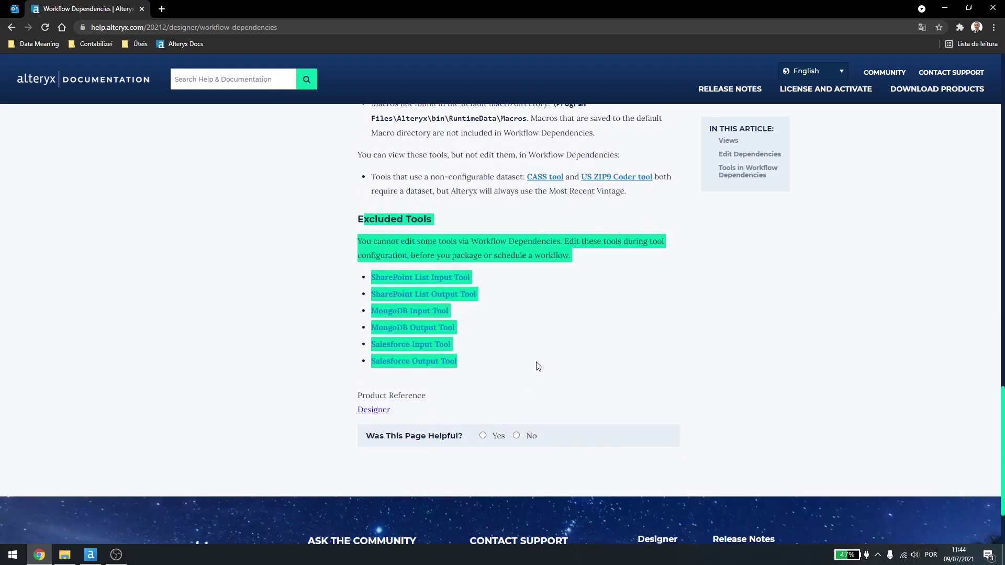
Return to Designer and deselect the canvas to show the run messages
{"action": "key", "text": "alt+Tab"}
{"action": "left_click", "coordinate": [699, 240]}
{"action": "scroll", "coordinate": [700, 241], "scroll_direction": "up", "scroll_amount": 5}
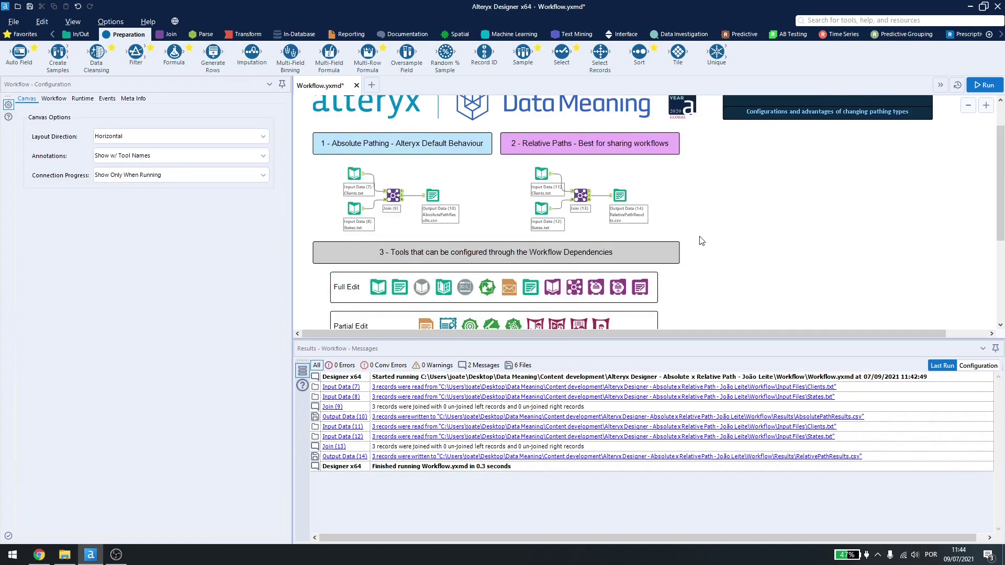